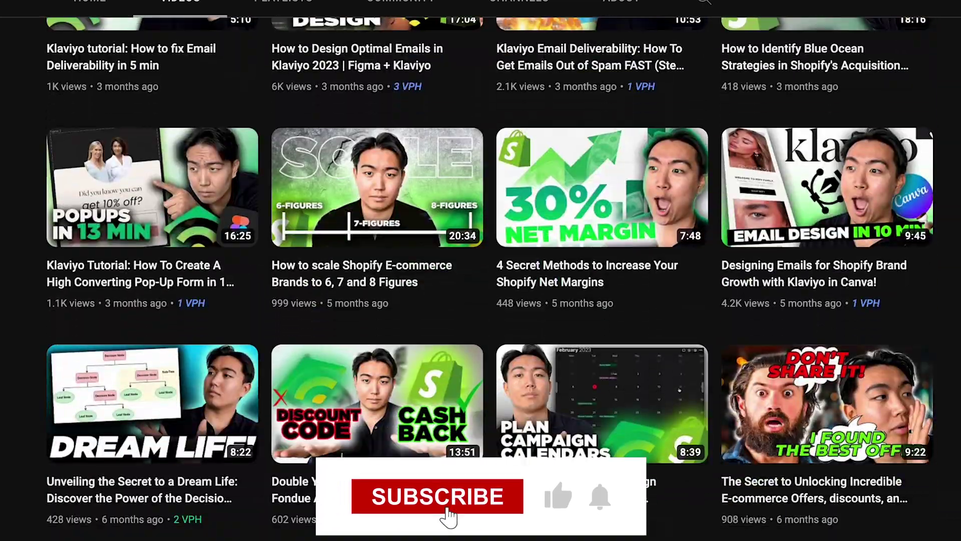
{"action": "scroll", "coordinate": [480, 250], "scroll_direction": "down", "scroll_amount": 10}
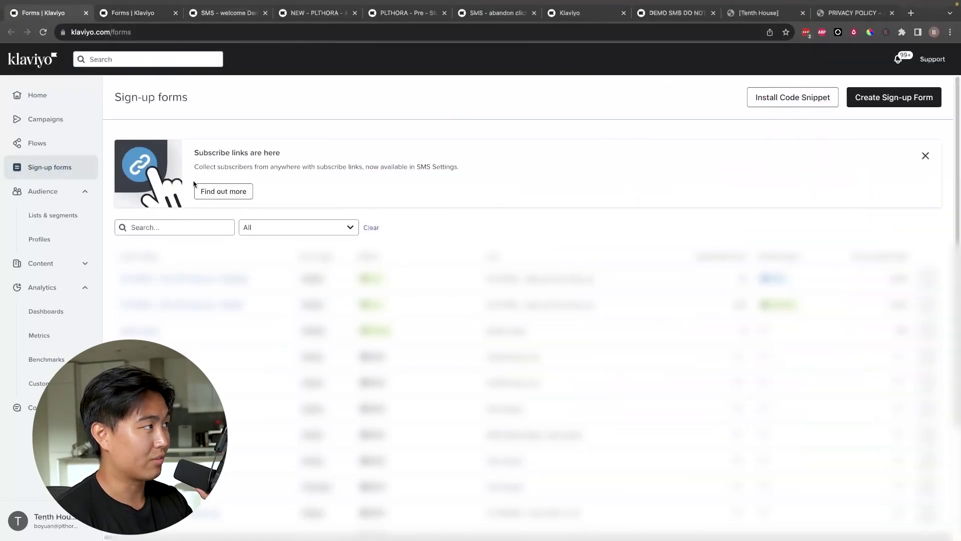
{"action": "left_click", "coordinate": [223, 13]}
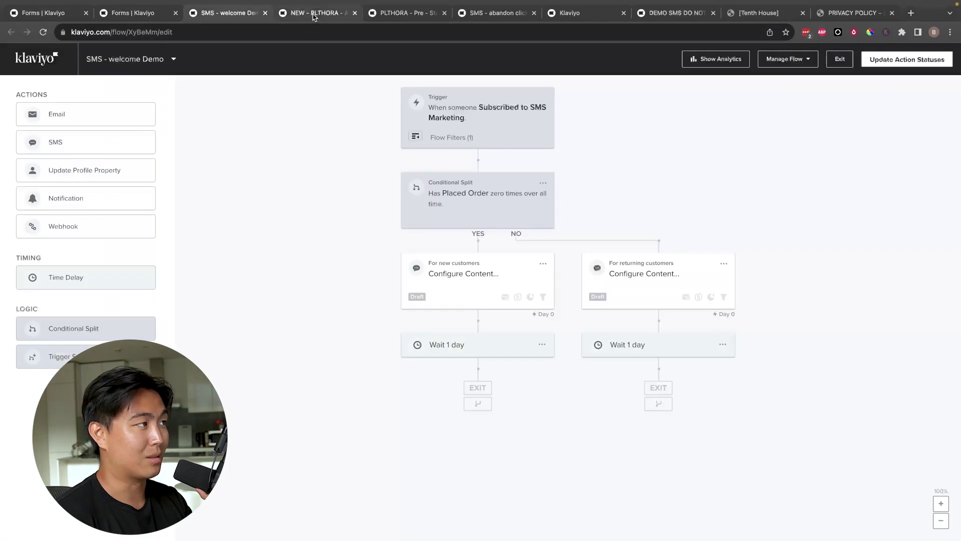
{"action": "left_click", "coordinate": [318, 12]}
{"action": "left_click", "coordinate": [403, 14]}
{"action": "left_click", "coordinate": [311, 15]}
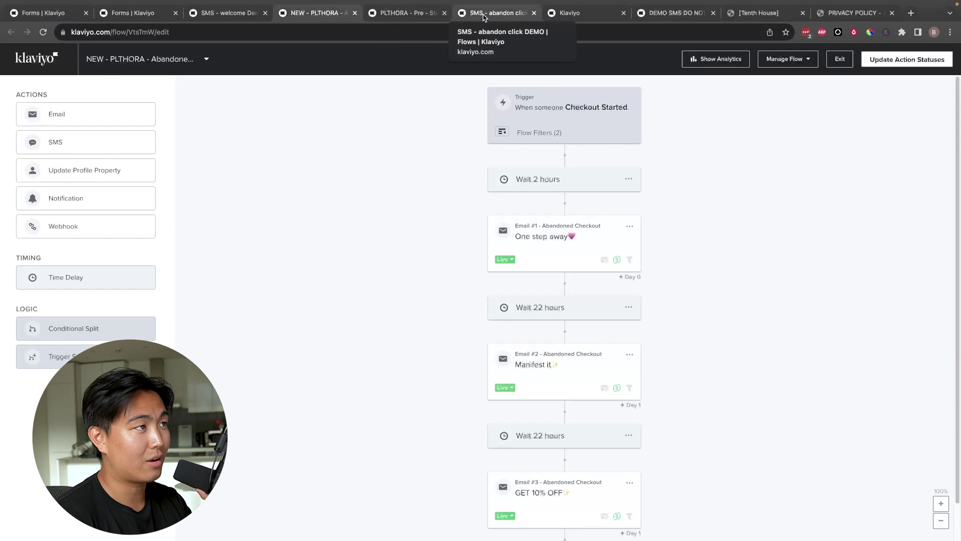
{"action": "left_click", "coordinate": [511, 16]}
{"action": "left_click", "coordinate": [570, 15]}
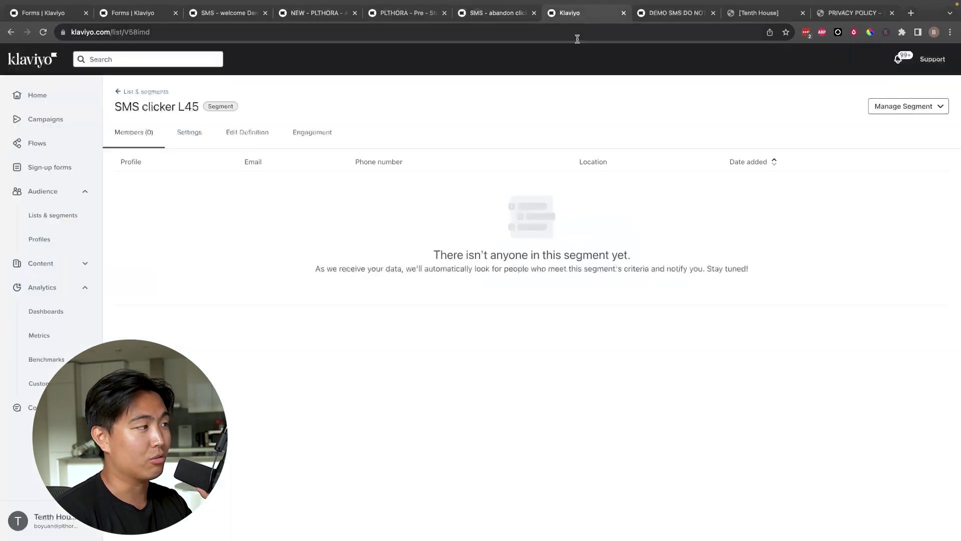
{"action": "left_click", "coordinate": [666, 15]}
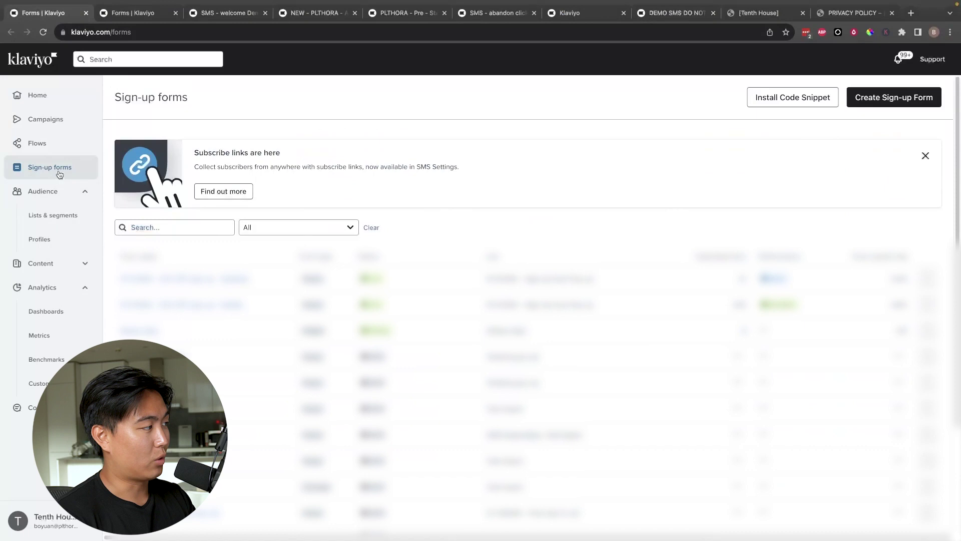
Start a new sign-up form, filter templates to Email & Numbers, and highlight the Multi-step offer description.
{"action": "left_click", "coordinate": [918, 102]}
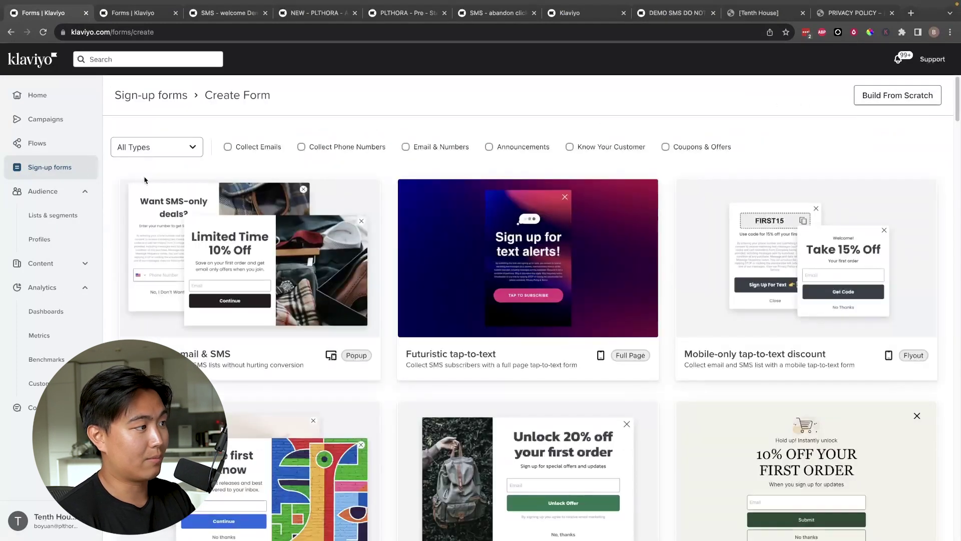
{"action": "left_click", "coordinate": [407, 148]}
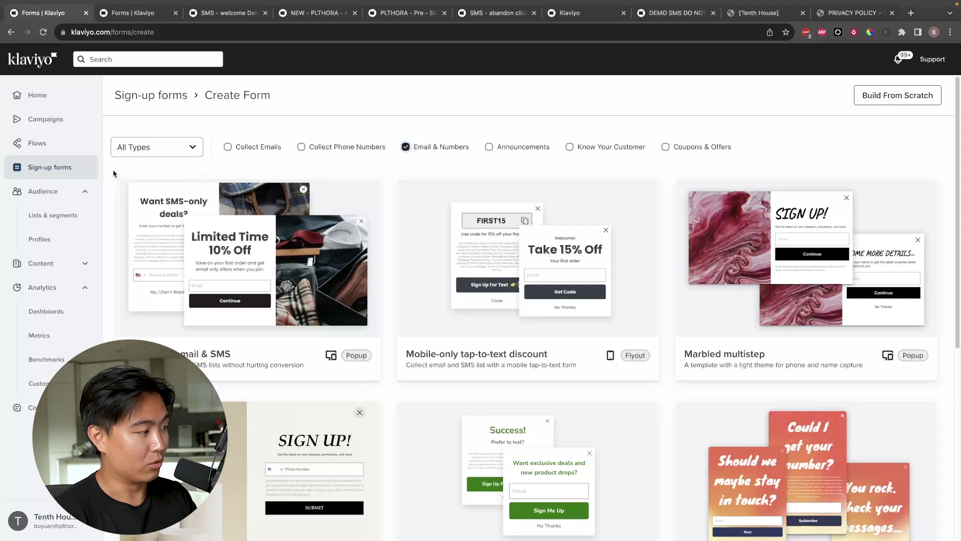
{"action": "scroll", "coordinate": [219, 300], "scroll_direction": "down", "scroll_amount": 6}
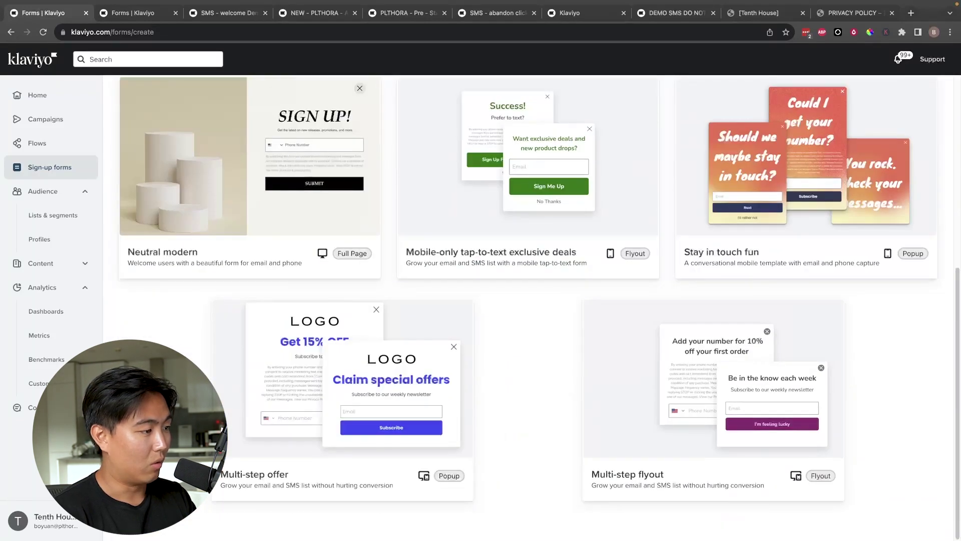
{"action": "triple_click", "coordinate": [508, 473]}
{"action": "left_click", "coordinate": [508, 493]}
{"action": "triple_click", "coordinate": [512, 496]}
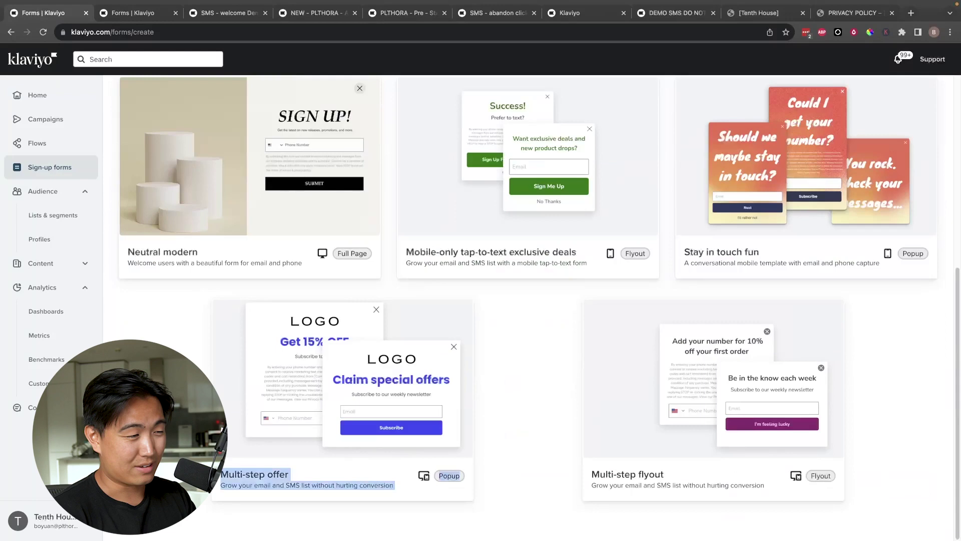
{"action": "left_click", "coordinate": [511, 495]}
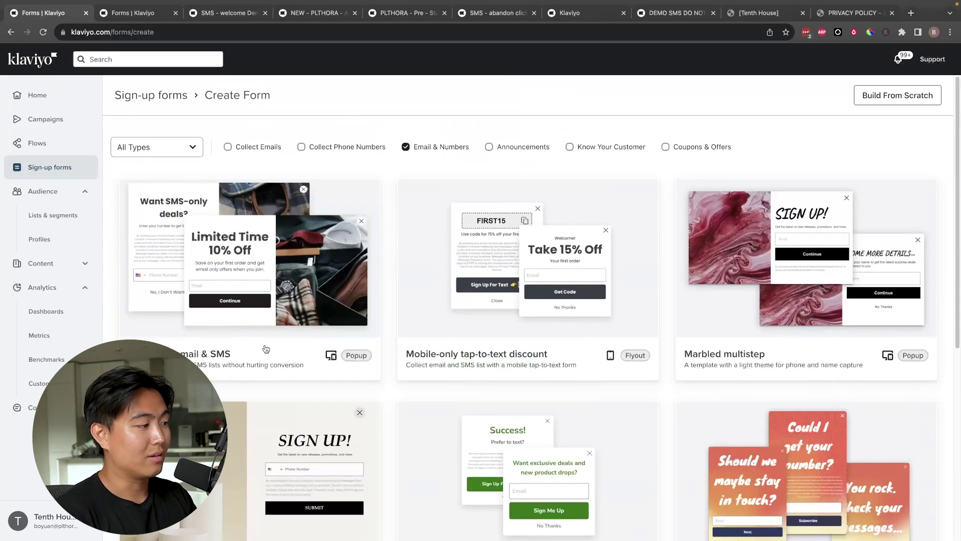
Choose the Multi-step offer template and name the form 'SMS Demo'.
{"action": "scroll", "coordinate": [265, 349], "scroll_direction": "down", "scroll_amount": 5}
{"action": "left_click", "coordinate": [382, 425]}
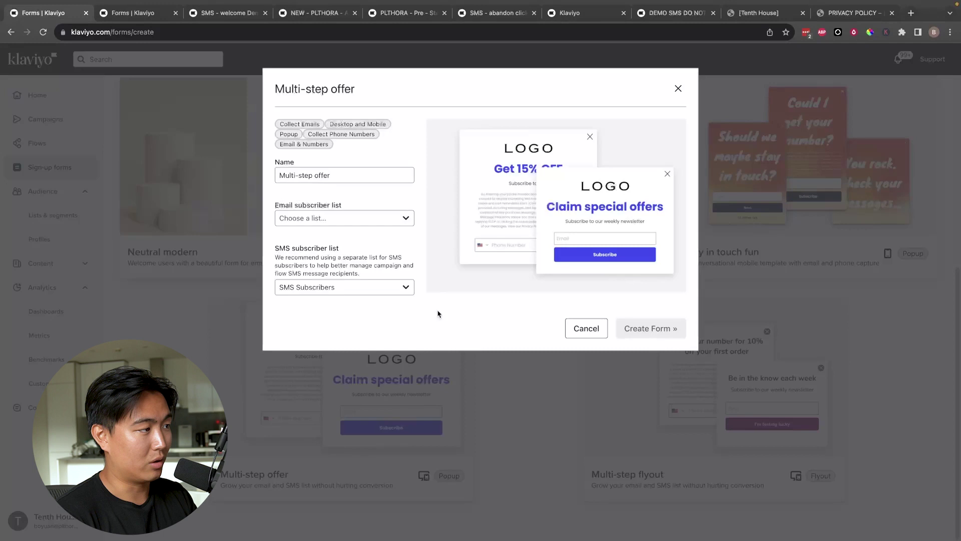
{"action": "triple_click", "coordinate": [338, 173]}
{"action": "type", "text": "SMS Demo"}
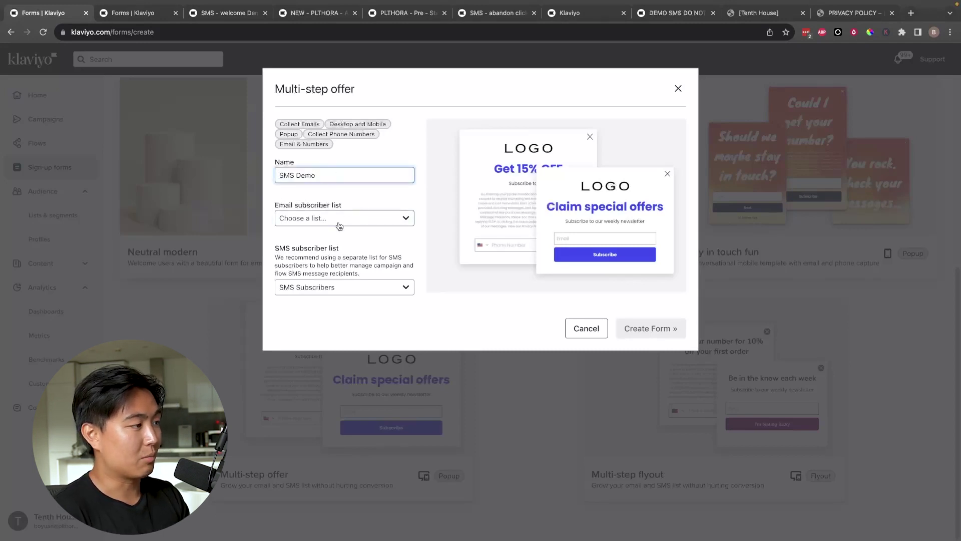
{"action": "left_click_drag", "start_coordinate": [276, 247], "coordinate": [374, 276]}
{"action": "left_click", "coordinate": [392, 273]}
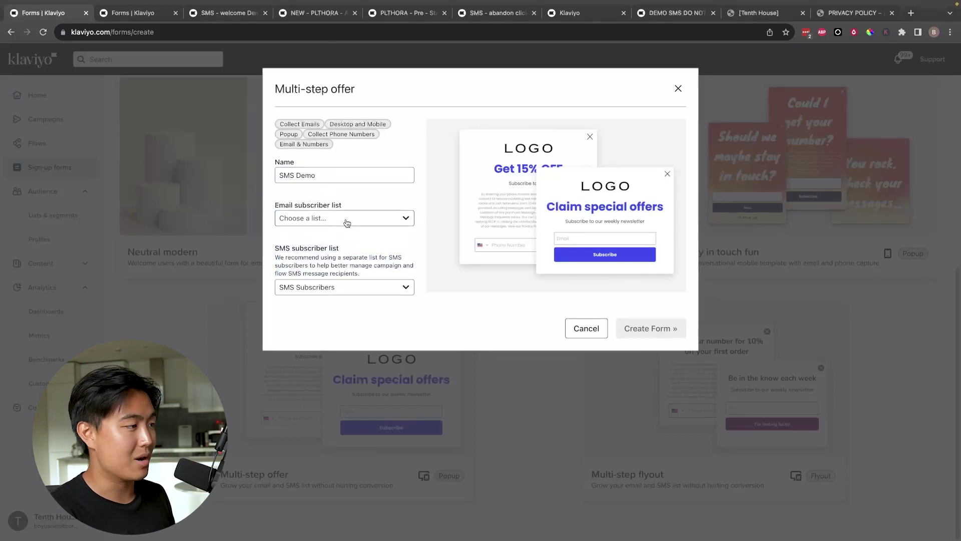
Assign EEM - Prelaunch Welcome List as the email list, keeping SMS Subscribers for SMS.
{"action": "left_click", "coordinate": [322, 219]}
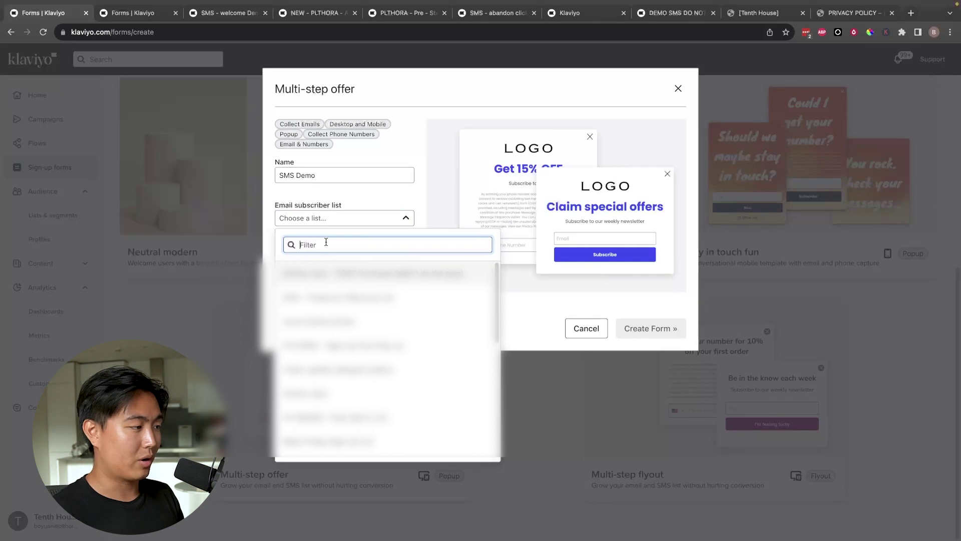
{"action": "type", "text": "welcome"}
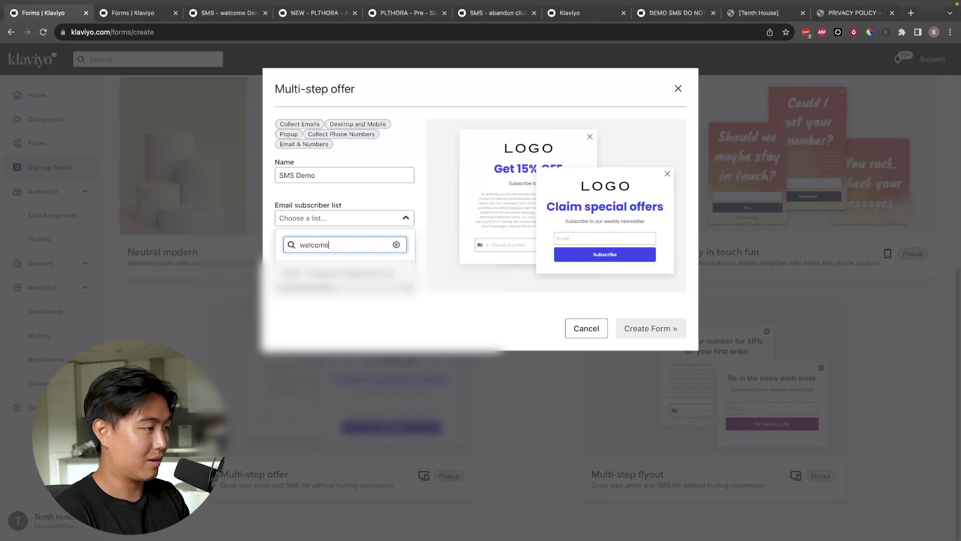
{"action": "left_click", "coordinate": [302, 274]}
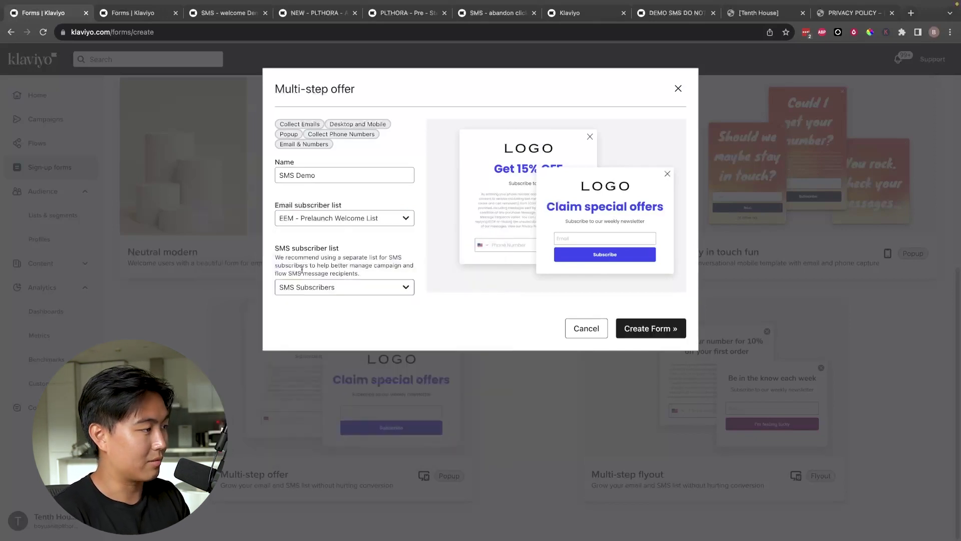
{"action": "left_click_drag", "start_coordinate": [273, 251], "coordinate": [376, 276]}
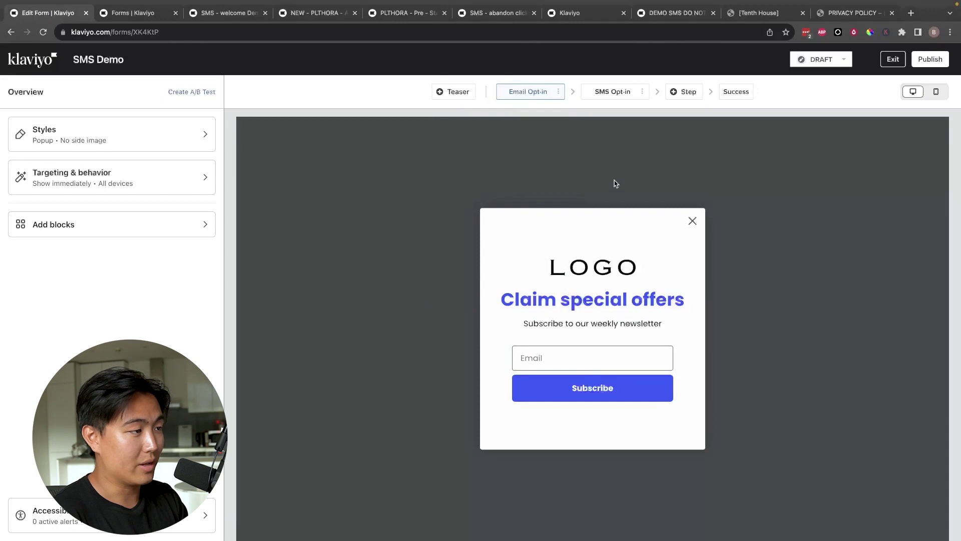
Preview the SMS opt-in step on mobile and review the Subscribe via SMS button's JOIN keyword and message.
{"action": "left_click", "coordinate": [607, 93]}
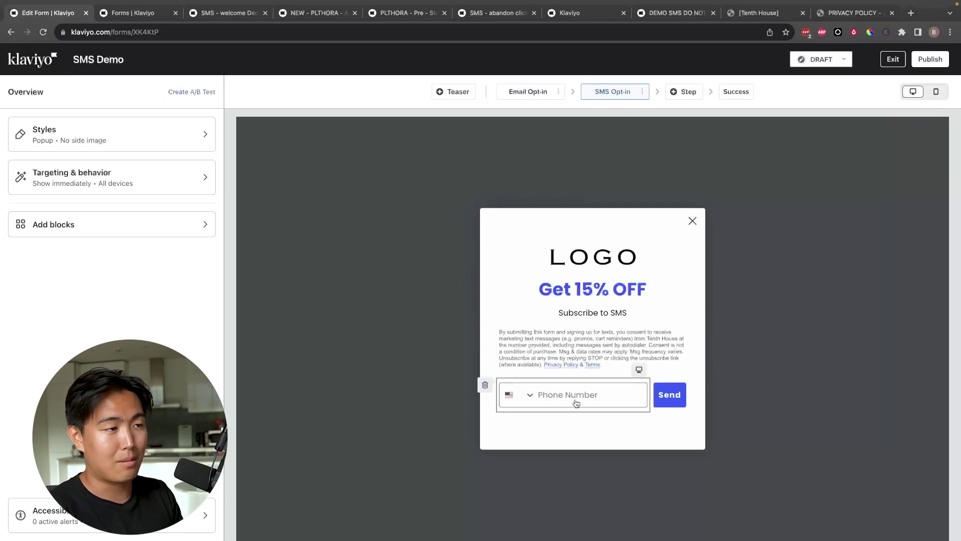
{"action": "left_click", "coordinate": [936, 91]}
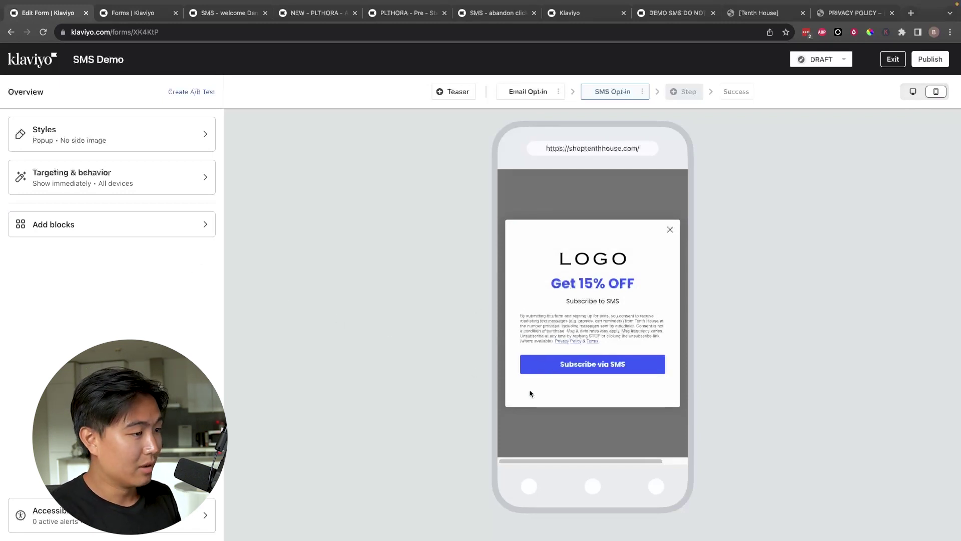
{"action": "left_click", "coordinate": [592, 364]}
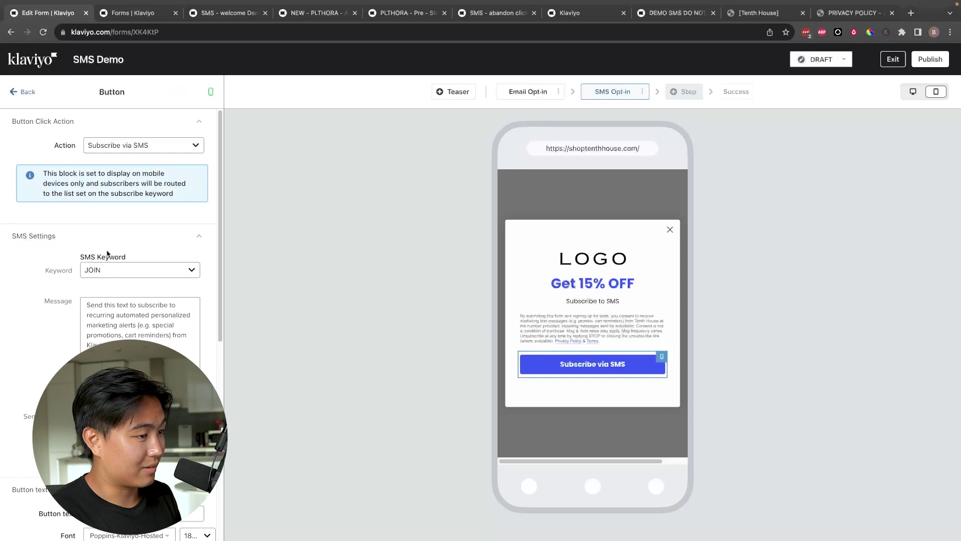
{"action": "scroll", "coordinate": [107, 253], "scroll_direction": "down", "scroll_amount": 3}
{"action": "scroll", "coordinate": [105, 155], "scroll_direction": "up", "scroll_amount": 2}
{"action": "left_click", "coordinate": [92, 206]}
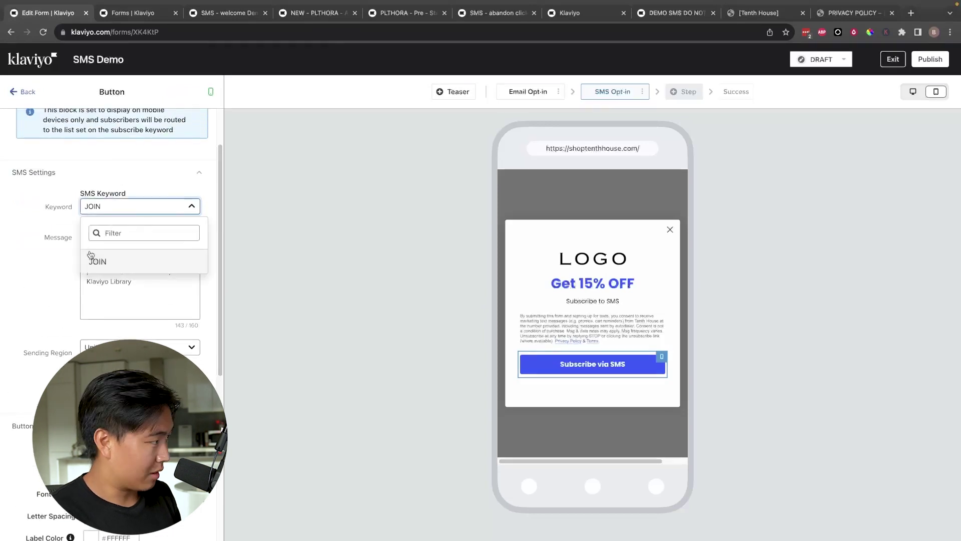
{"action": "left_click", "coordinate": [135, 273]}
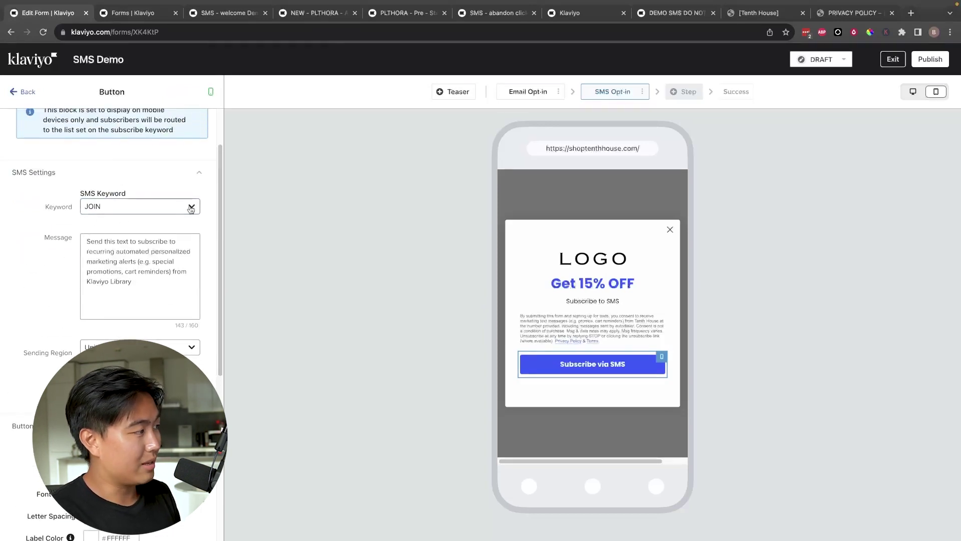
{"action": "left_click", "coordinate": [133, 268]}
{"action": "left_click_drag", "start_coordinate": [147, 284], "coordinate": [100, 248]}
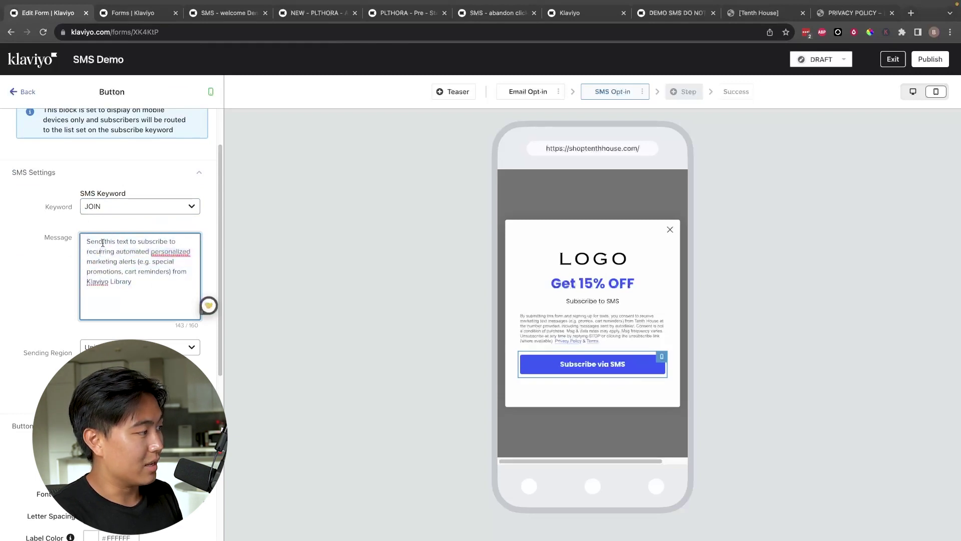
{"action": "scroll", "coordinate": [102, 239], "scroll_direction": "up", "scroll_amount": 2}
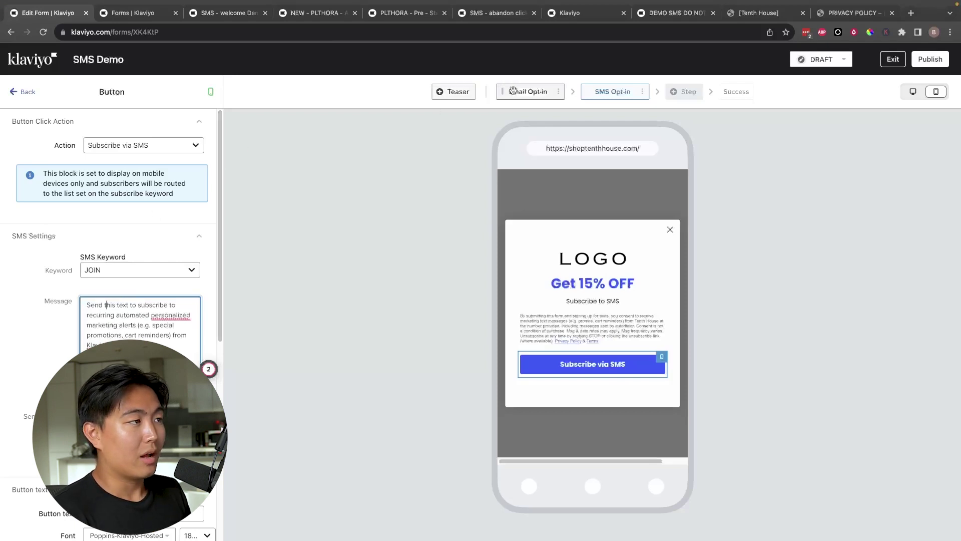
Compare the email opt-in step with the Get 15% OFF SMS opt-in step.
{"action": "left_click", "coordinate": [534, 93]}
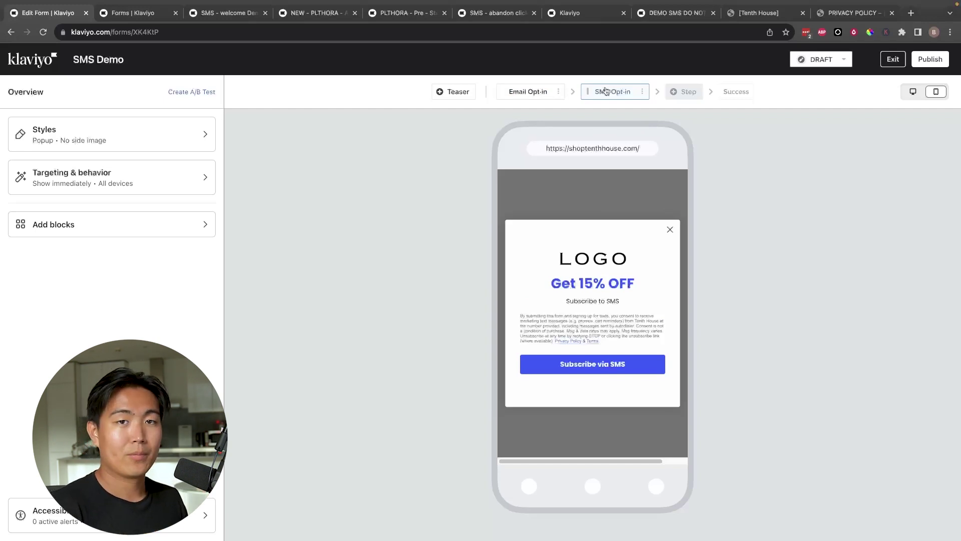
{"action": "left_click", "coordinate": [521, 96]}
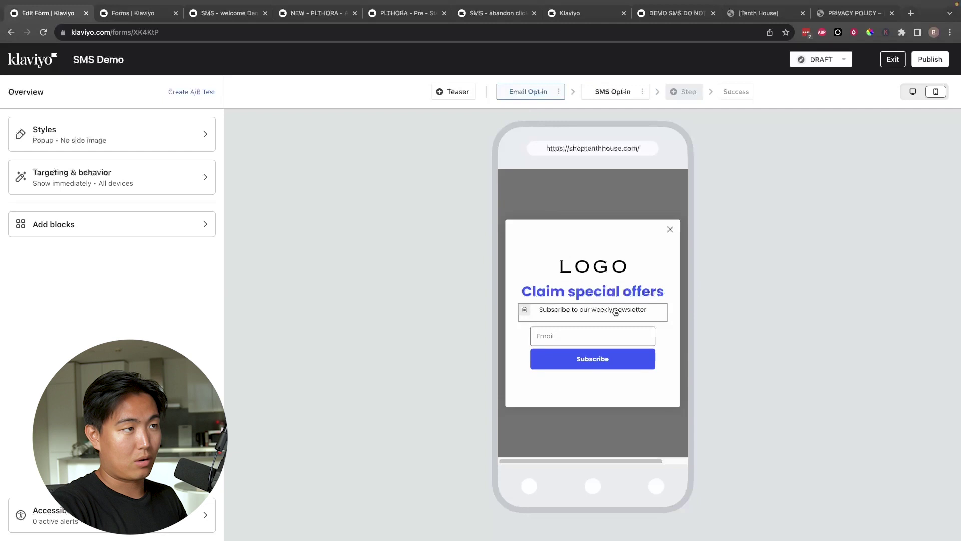
{"action": "left_click", "coordinate": [621, 92]}
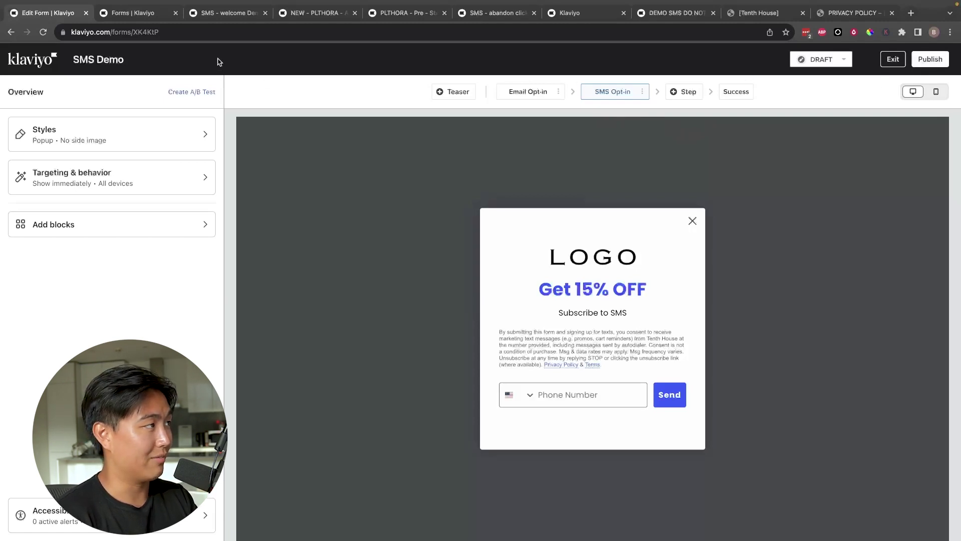
Look over the SMS - welcome Demo flow's trigger setup for reference.
{"action": "left_click", "coordinate": [219, 21]}
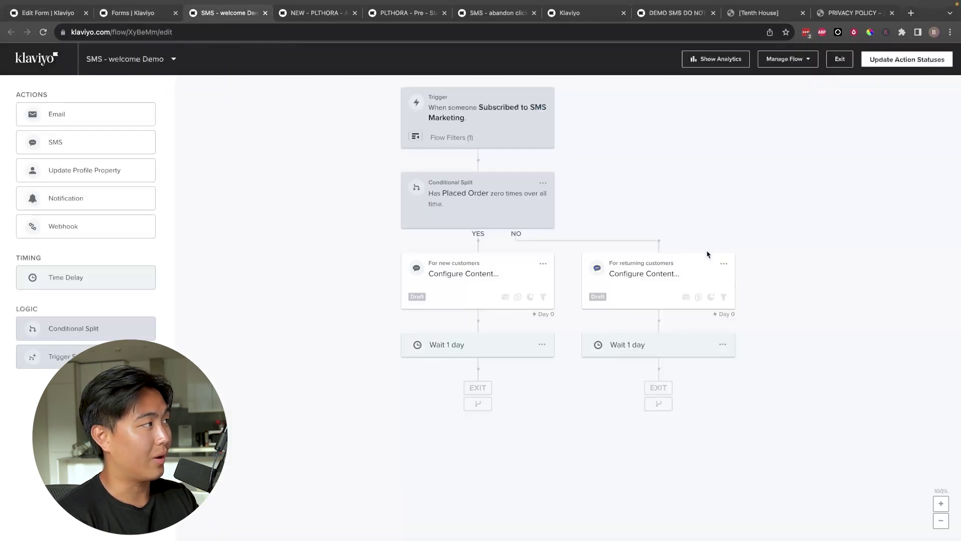
{"action": "left_click", "coordinate": [514, 129]}
{"action": "left_click", "coordinate": [133, 13]}
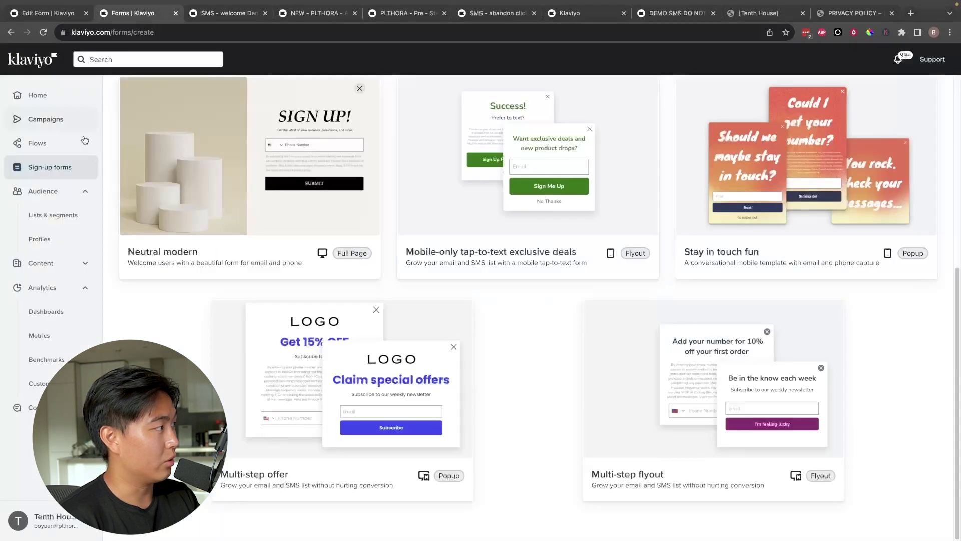
Create a new flow from scratch named 'demo'.
{"action": "left_click", "coordinate": [66, 150]}
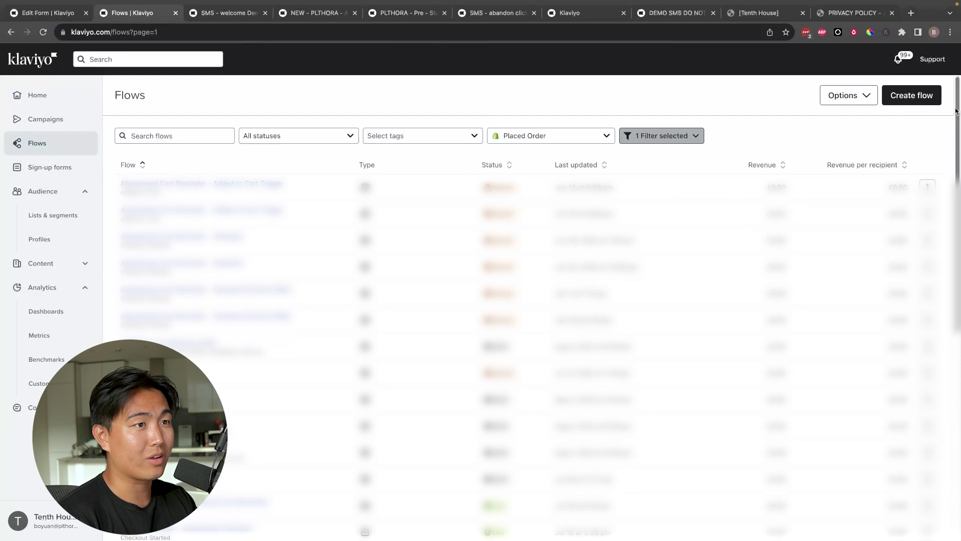
{"action": "left_click", "coordinate": [900, 103]}
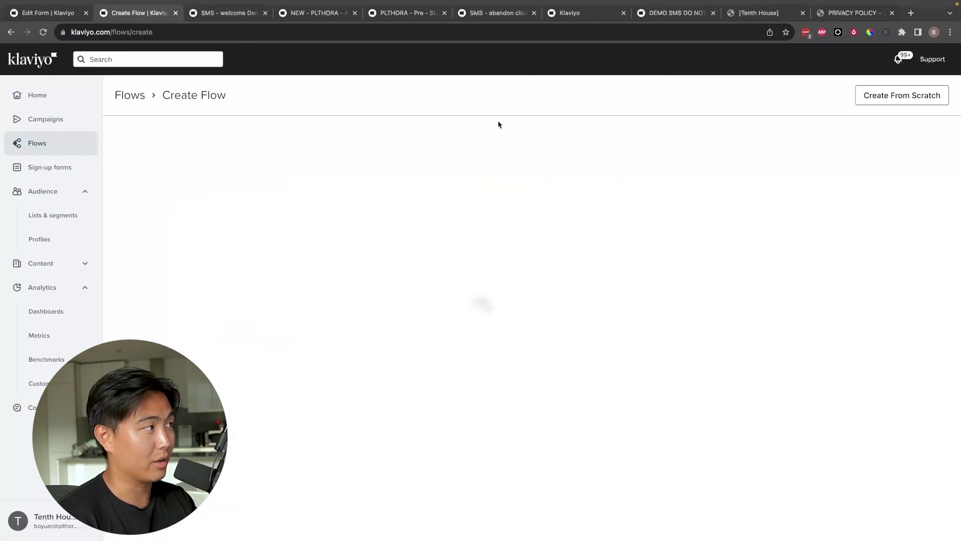
{"action": "left_click", "coordinate": [885, 99]}
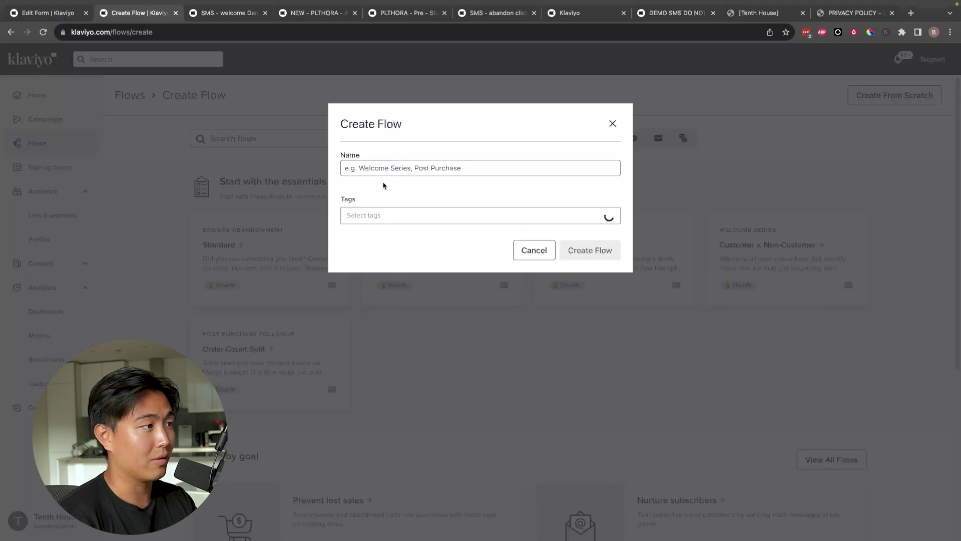
{"action": "left_click", "coordinate": [426, 171]}
{"action": "type", "text": "demo"}
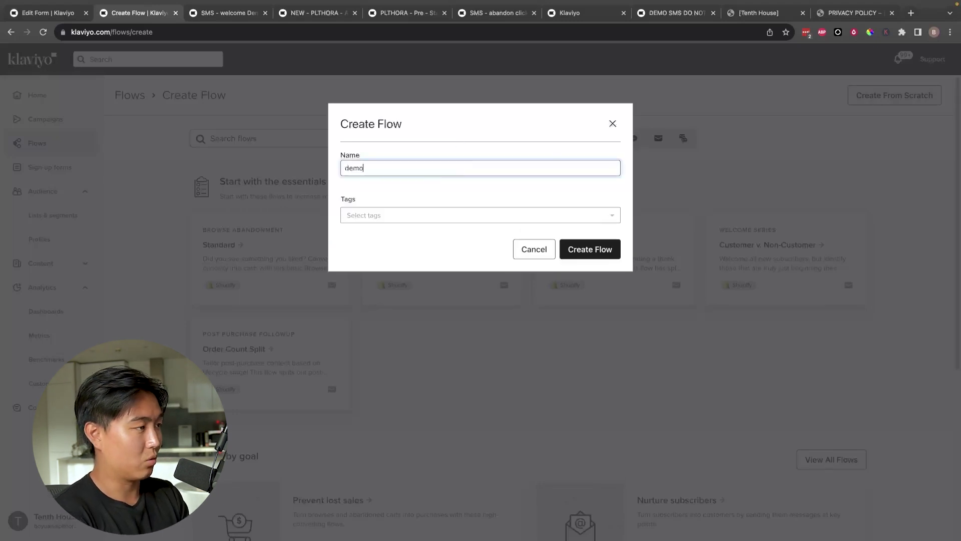
{"action": "key", "text": "Return"}
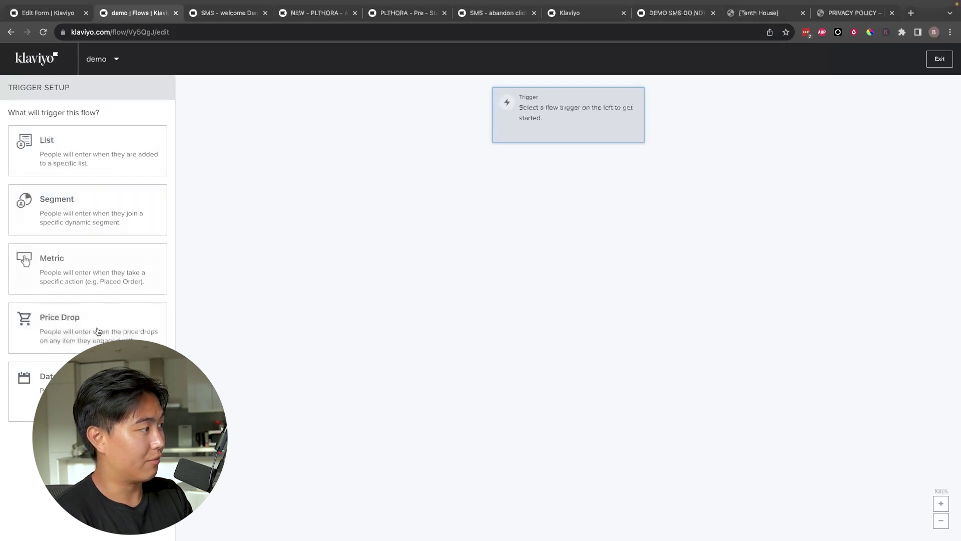
Note the welcome flow's metric trigger and browse the metric triggers available for the demo flow.
{"action": "left_click", "coordinate": [238, 15]}
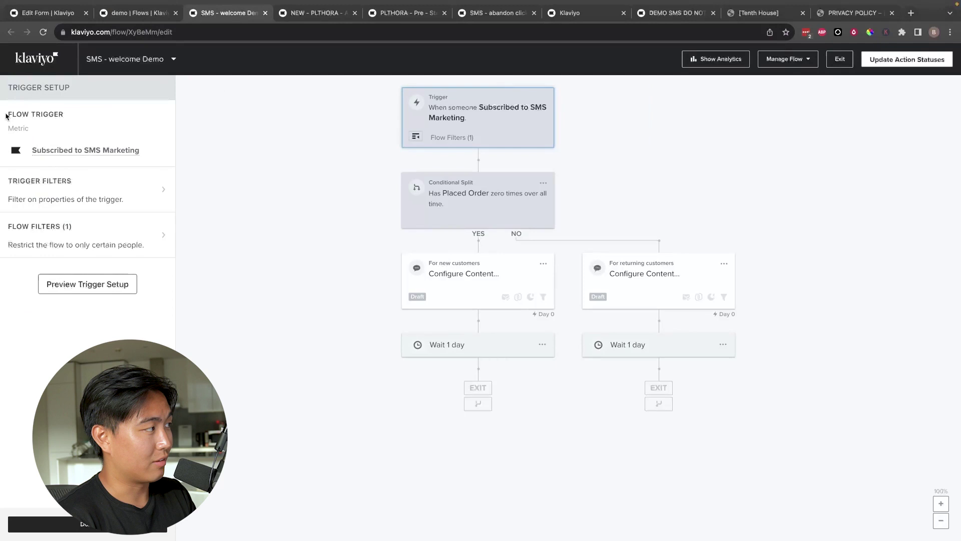
{"action": "left_click_drag", "start_coordinate": [6, 116], "coordinate": [43, 129]}
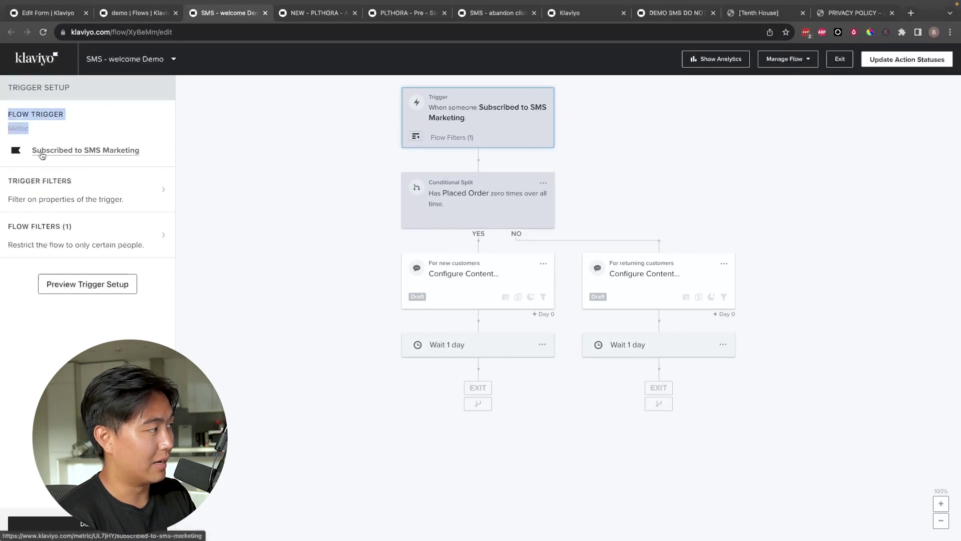
{"action": "key", "text": "ctrl+shift+Tab"}
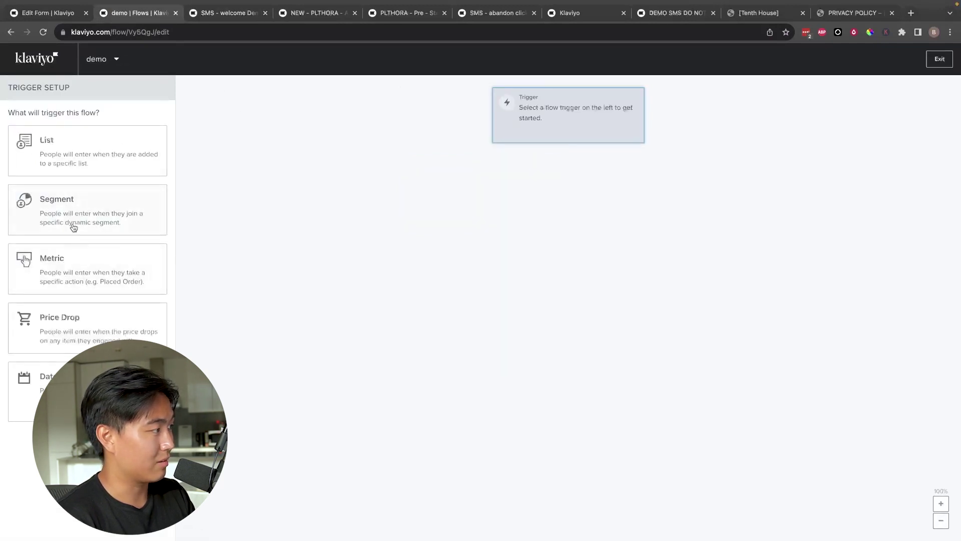
{"action": "left_click", "coordinate": [79, 278]}
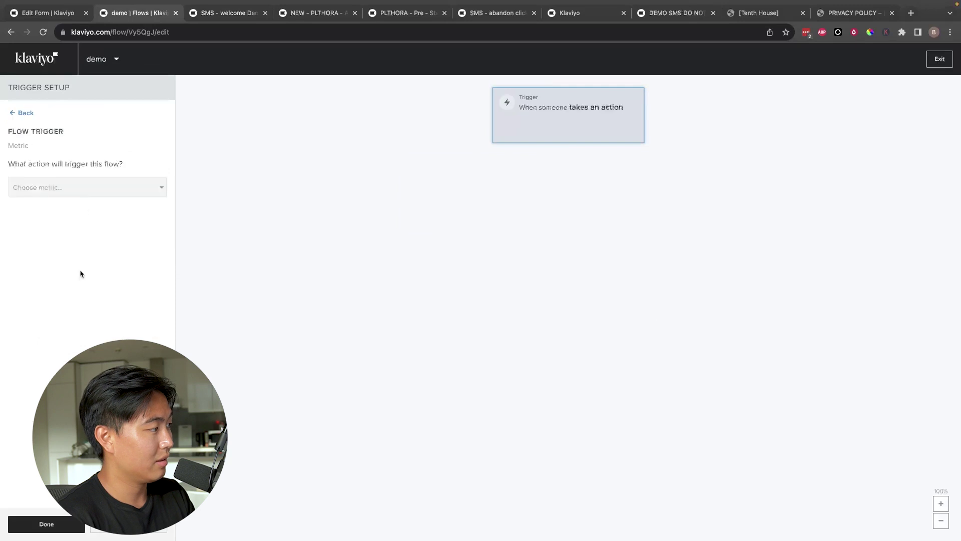
{"action": "left_click", "coordinate": [90, 190]}
{"action": "left_click", "coordinate": [24, 113]}
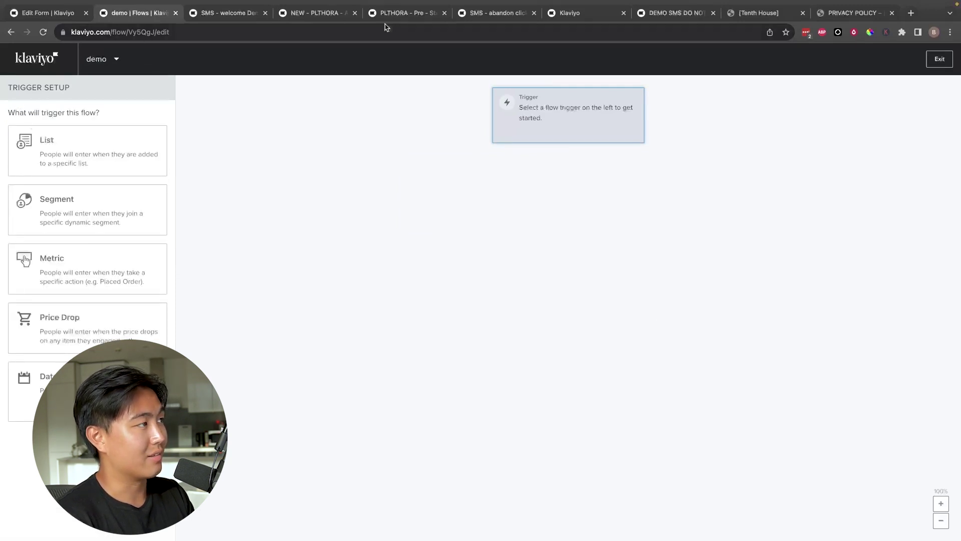
{"action": "key", "text": "ctrl+Tab"}
{"action": "key", "text": "ctrl+Tab"}
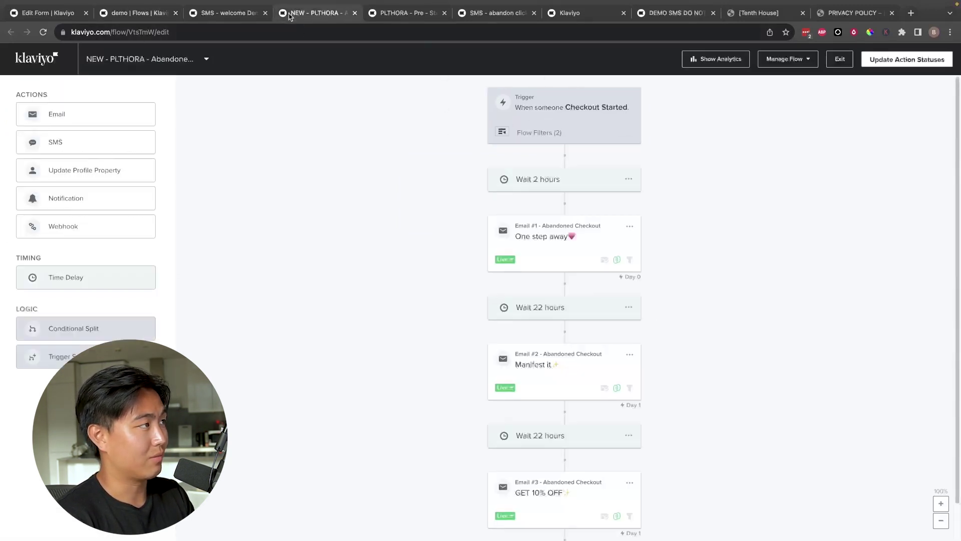
Save the SMS - welcome Demo flow filters and inspect its Placed Order conditional split.
{"action": "left_click", "coordinate": [209, 15]}
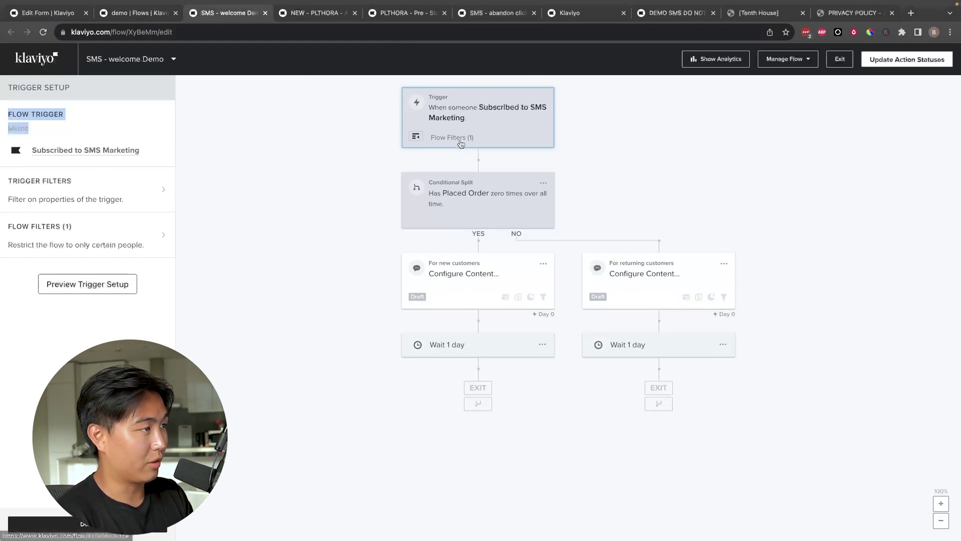
{"action": "left_click", "coordinate": [76, 239]}
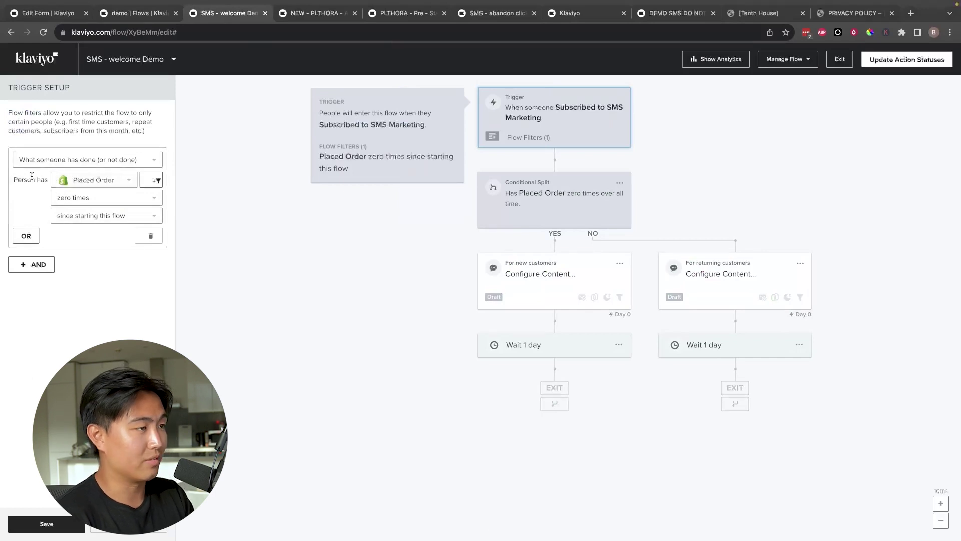
{"action": "left_click", "coordinate": [47, 525]}
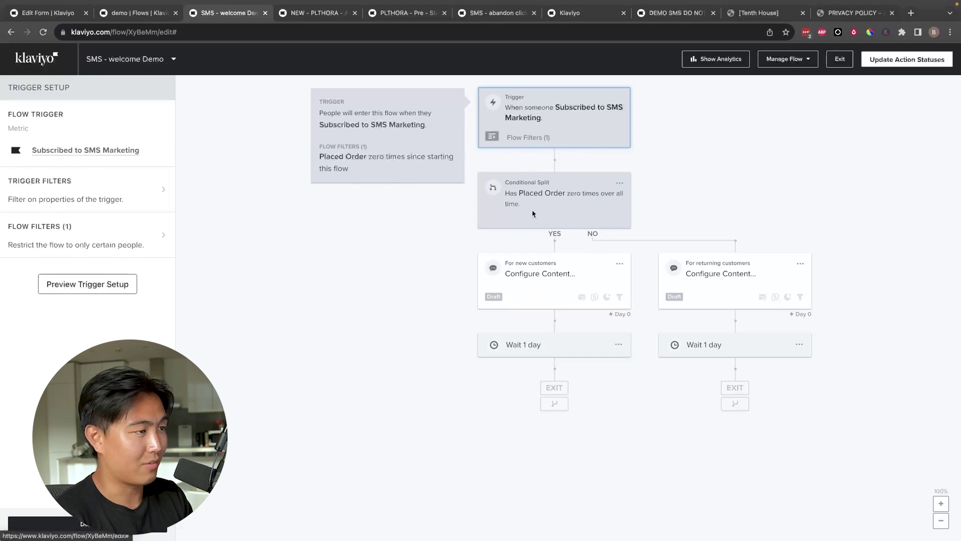
{"action": "left_click", "coordinate": [573, 200]}
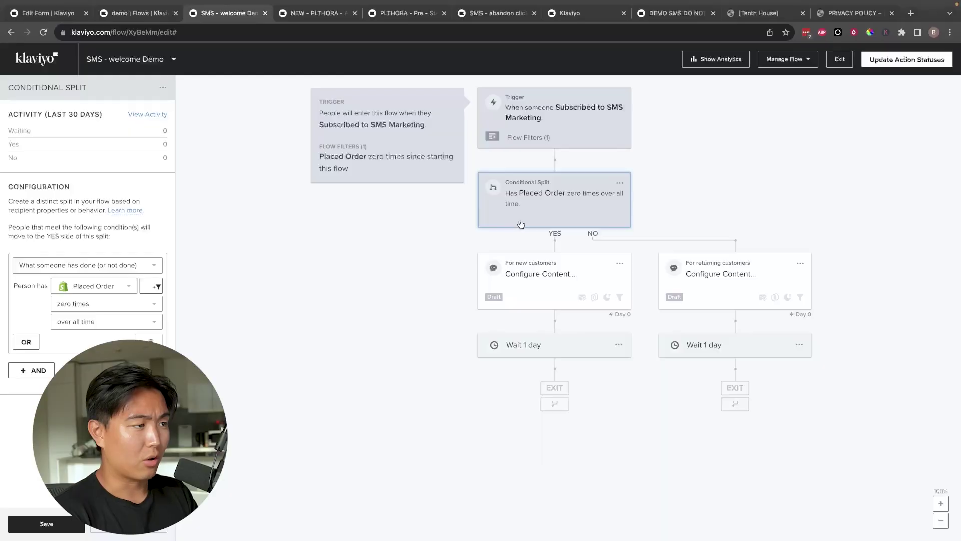
Keep the Placed Order split on 'What someone has done' and save it unchanged.
{"action": "left_click", "coordinate": [94, 530]}
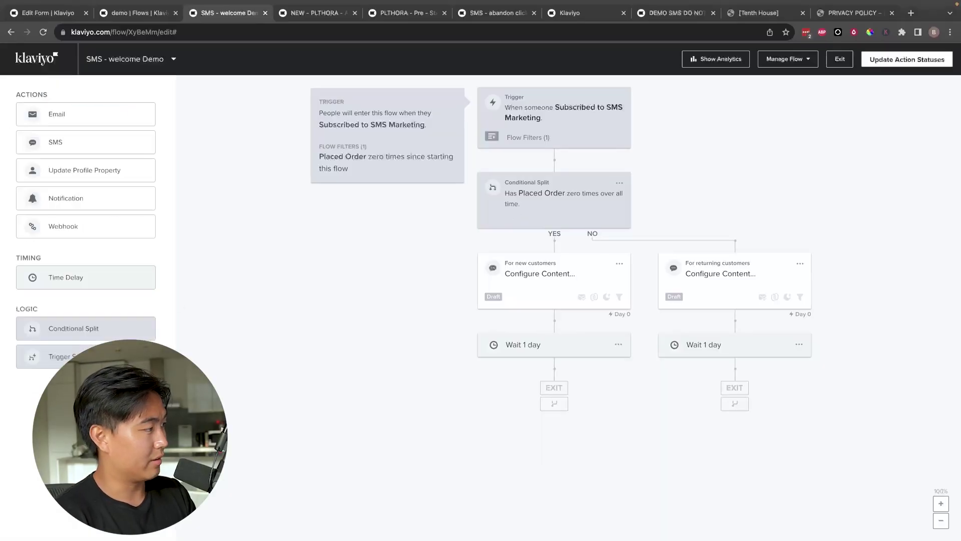
{"action": "left_click_drag", "start_coordinate": [94, 334], "coordinate": [565, 265]}
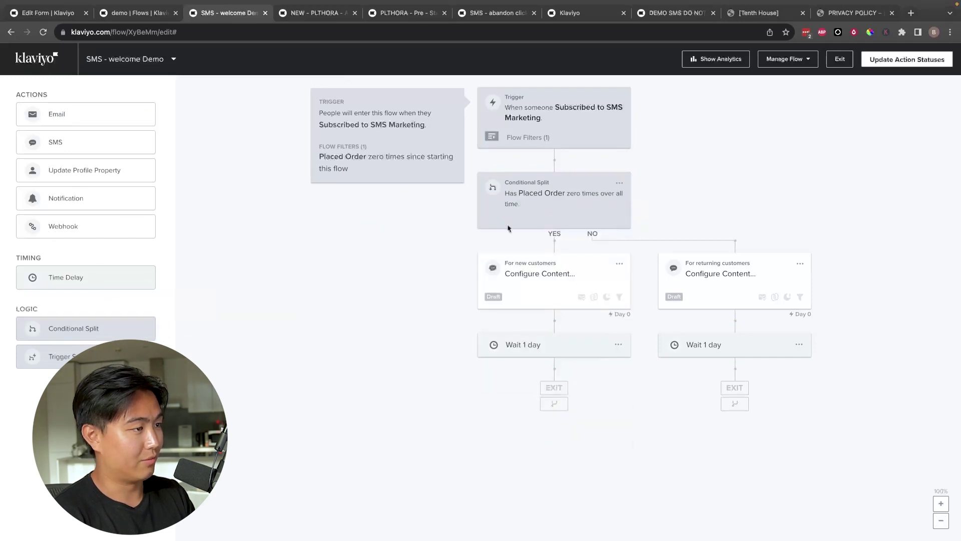
{"action": "left_click", "coordinate": [547, 209]}
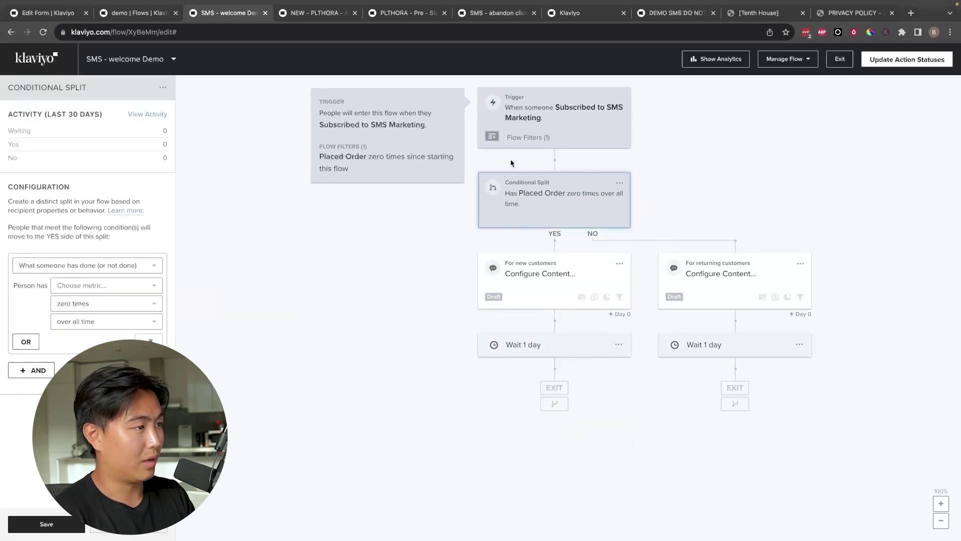
{"action": "left_click", "coordinate": [55, 271]}
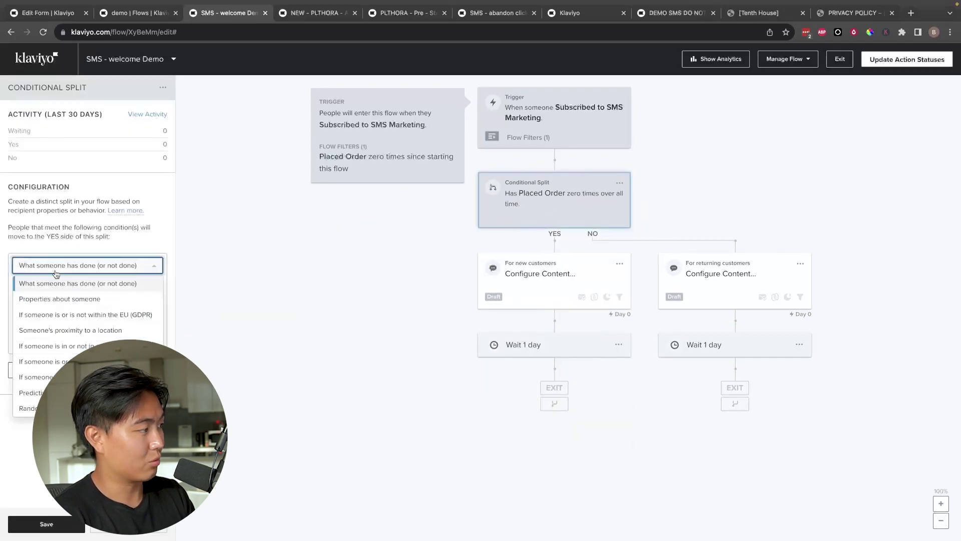
{"action": "left_click", "coordinate": [132, 280]}
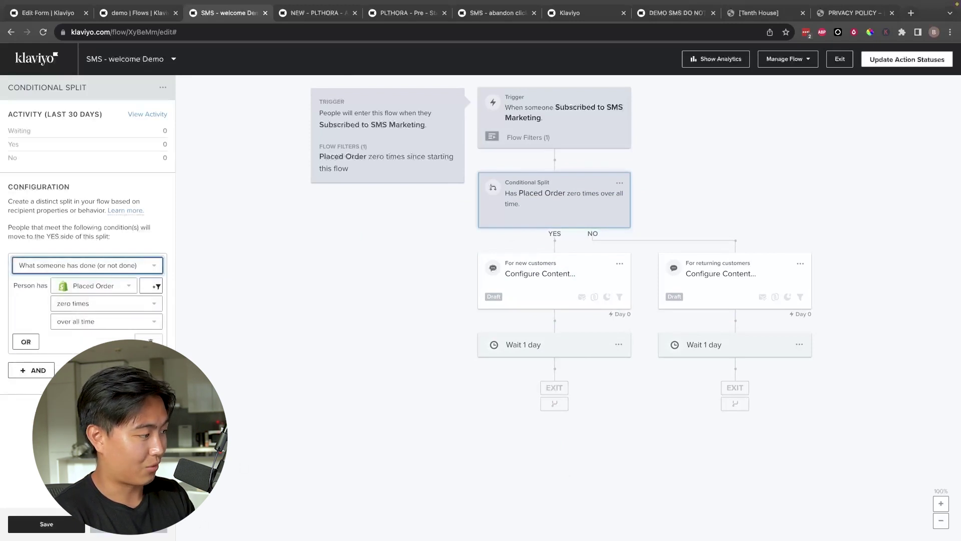
{"action": "left_click", "coordinate": [50, 524]}
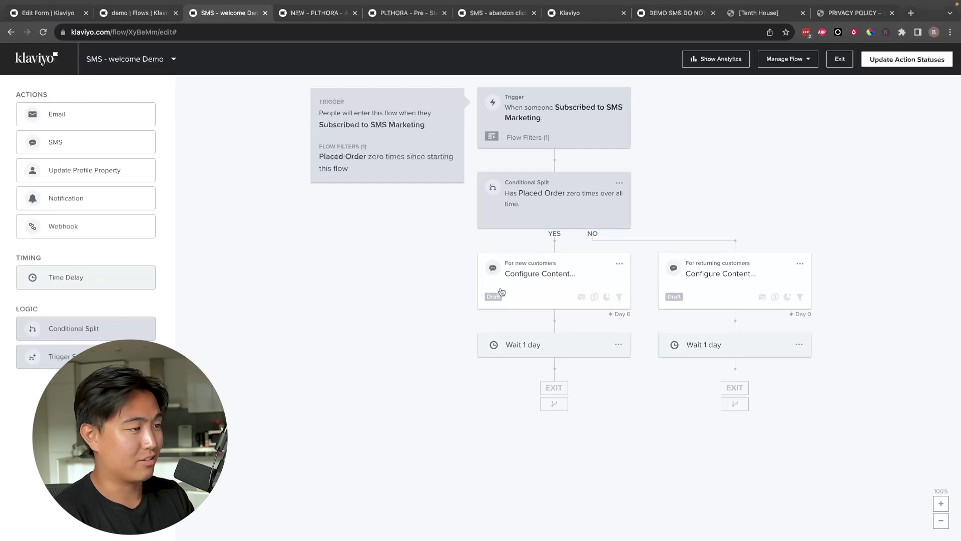
Add an SMS #3 step under the new-customer message with Smart Sending and Quiet Hours off.
{"action": "left_click_drag", "start_coordinate": [86, 142], "coordinate": [545, 316]}
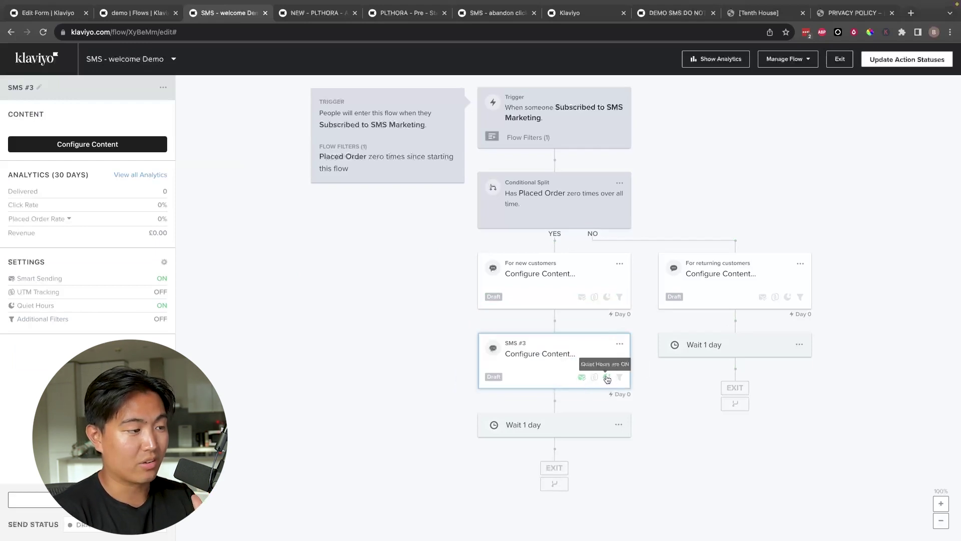
{"action": "left_click", "coordinate": [603, 268]}
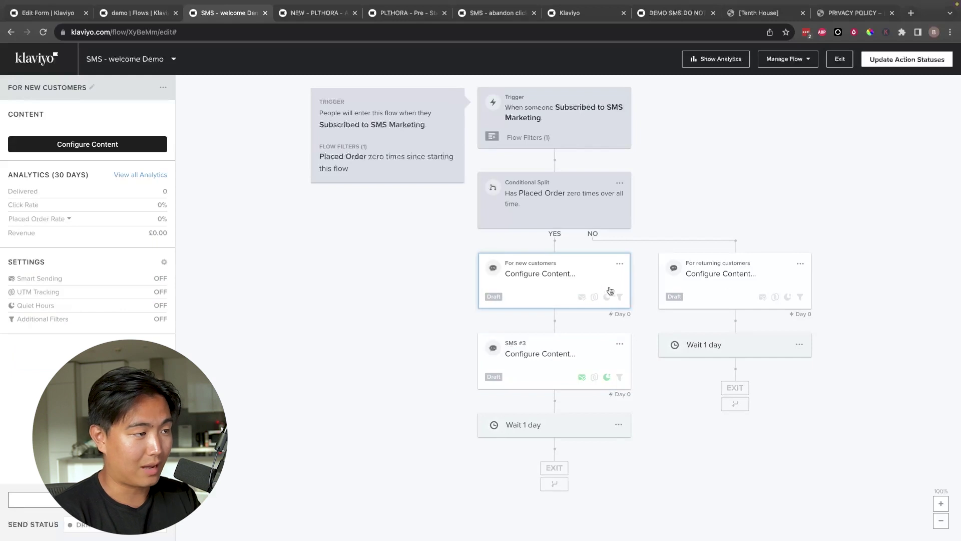
{"action": "left_click", "coordinate": [583, 367]}
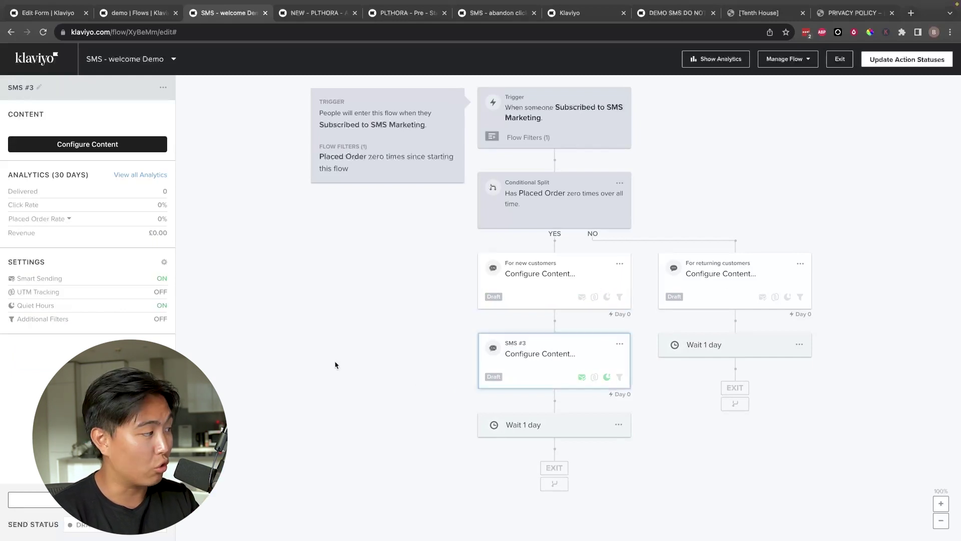
{"action": "left_click", "coordinate": [163, 263]}
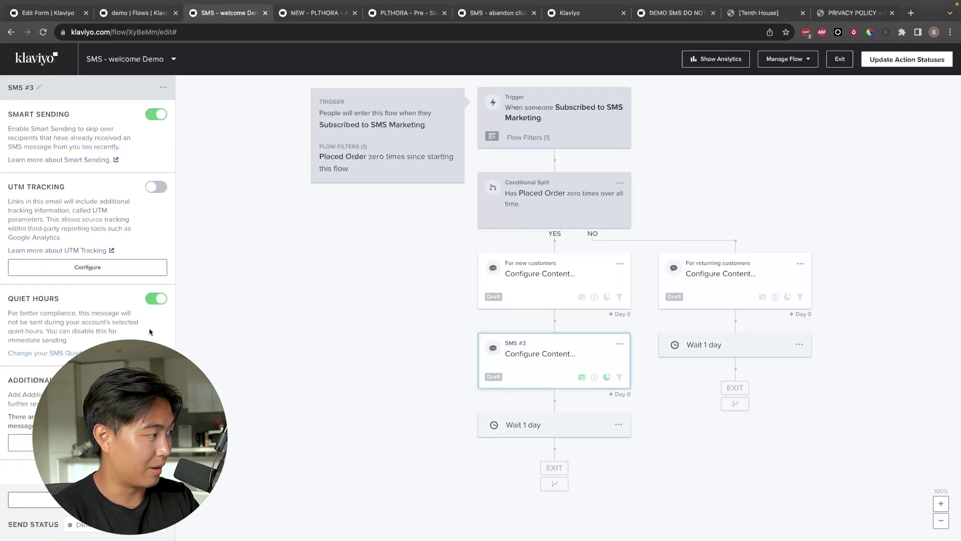
{"action": "left_click", "coordinate": [164, 263]}
{"action": "left_click", "coordinate": [163, 262]}
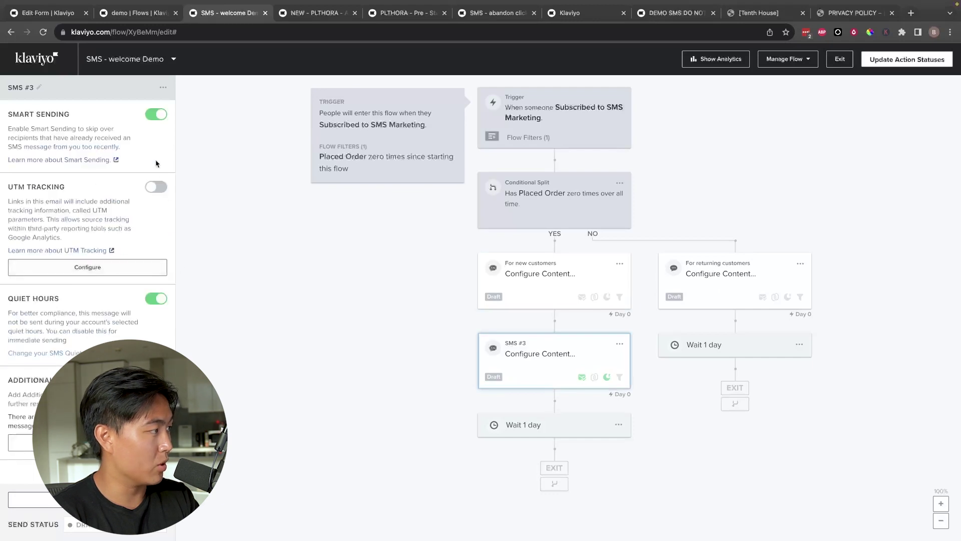
{"action": "left_click", "coordinate": [151, 114]}
{"action": "left_click", "coordinate": [156, 298]}
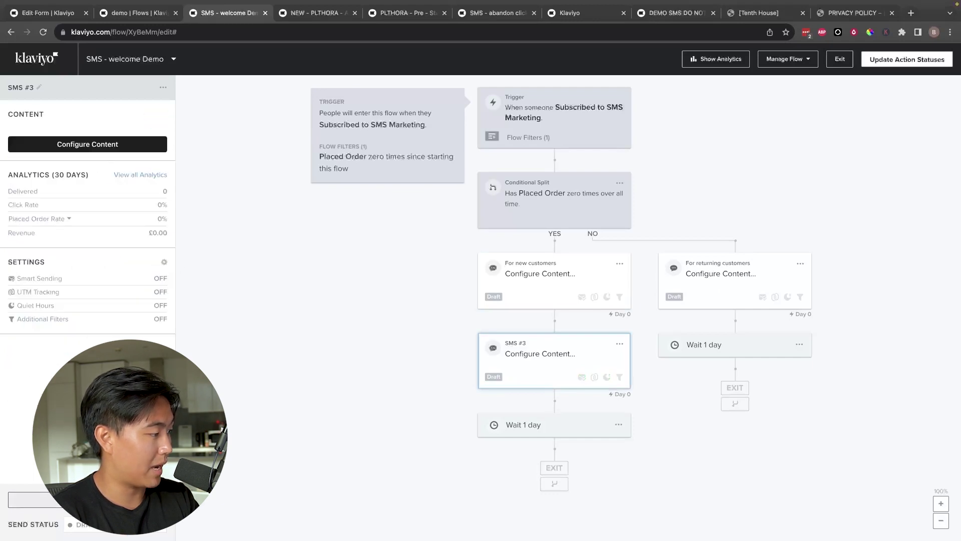
Delete SMS #3 from the flow, then review the trigger and new-customer message.
{"action": "left_click", "coordinate": [619, 344]}
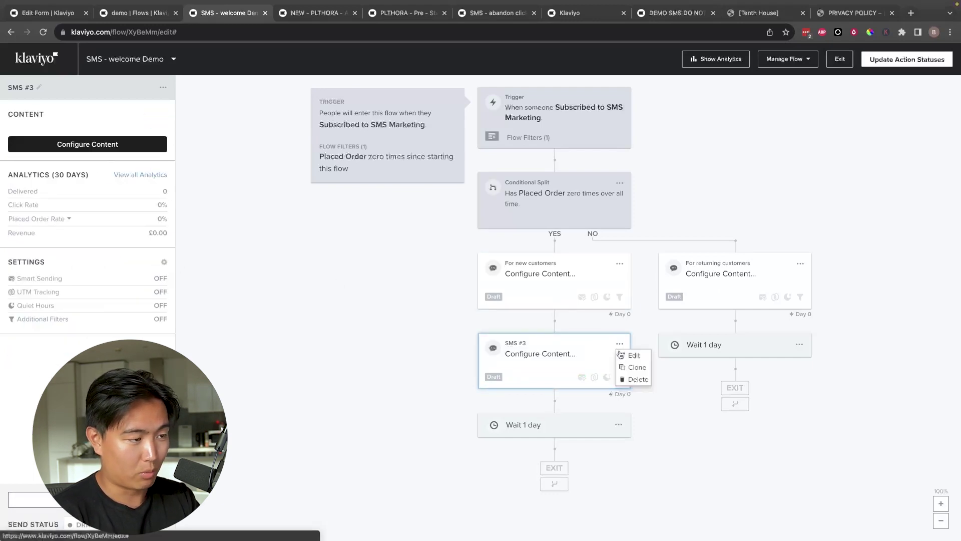
{"action": "left_click", "coordinate": [627, 379]}
{"action": "left_click", "coordinate": [588, 215]}
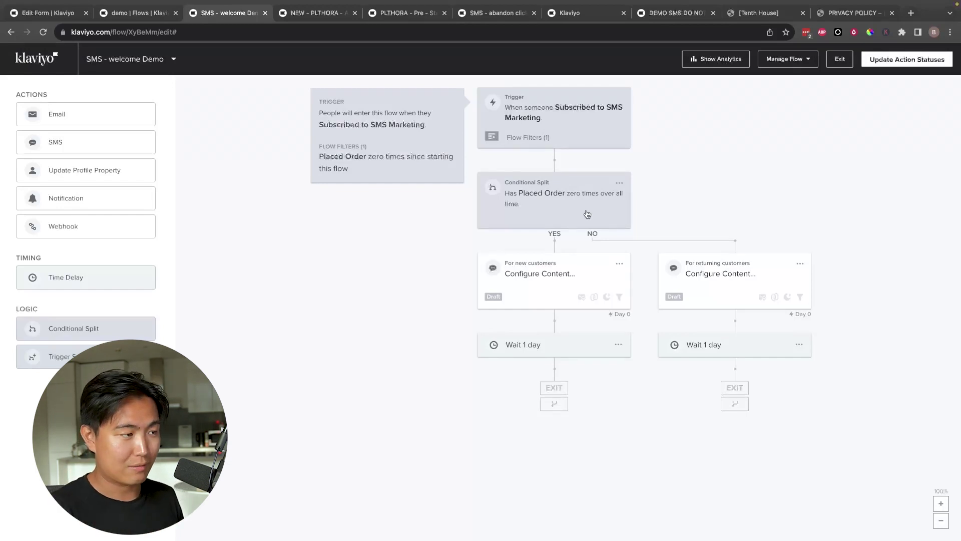
{"action": "left_click", "coordinate": [525, 157]}
{"action": "left_click", "coordinate": [570, 281]}
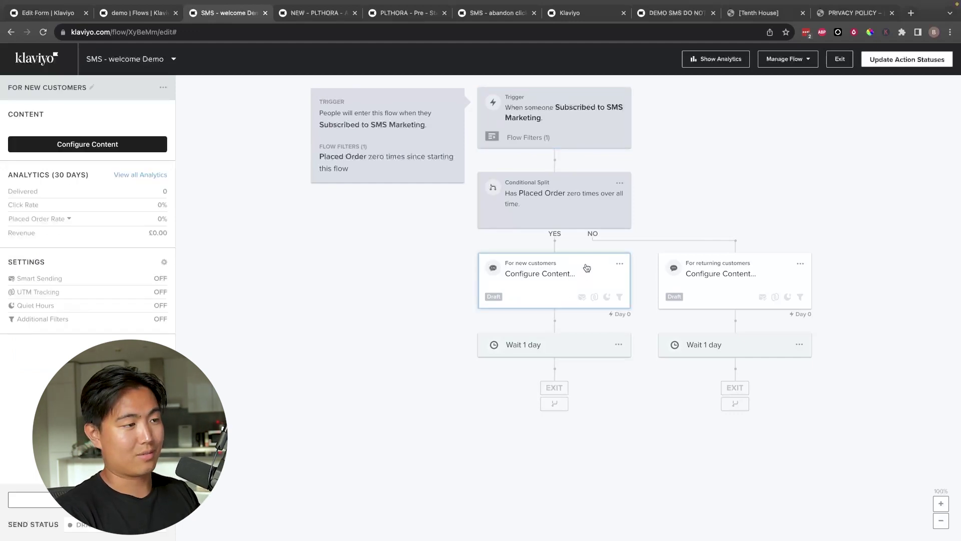
{"action": "left_click", "coordinate": [583, 136]}
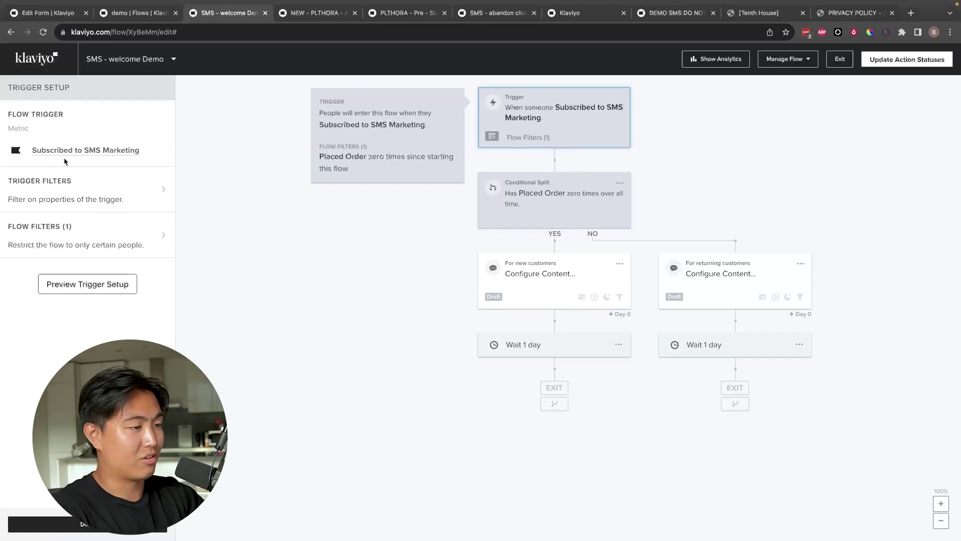
{"action": "left_click", "coordinate": [587, 284]}
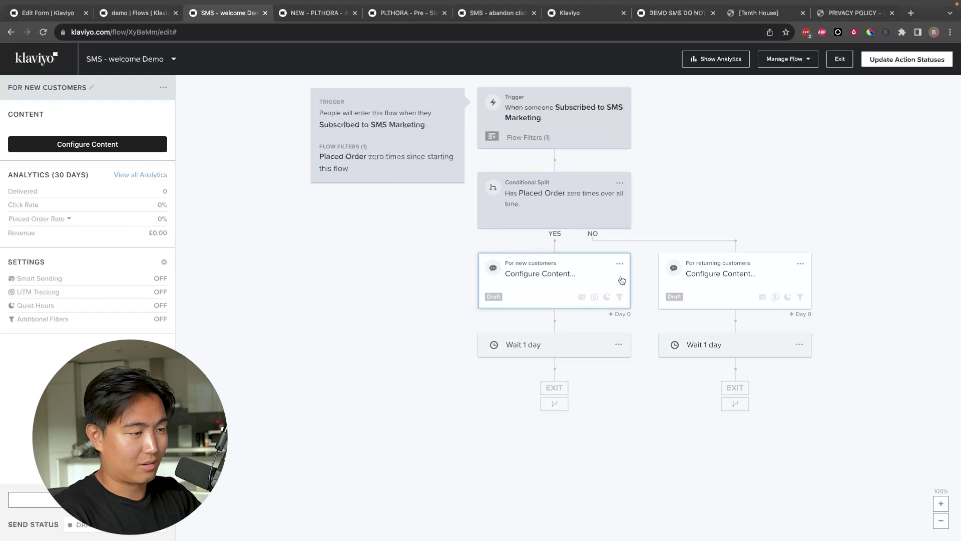
{"action": "left_click", "coordinate": [263, 283]}
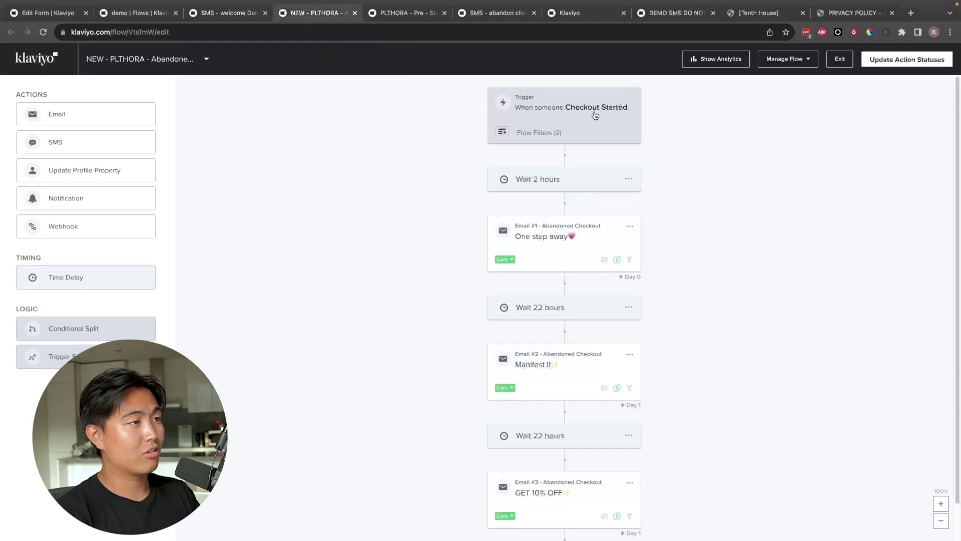
Open the Pre-Started Checkout flow's filters and check the 14-day re-entry window.
{"action": "left_click", "coordinate": [408, 12]}
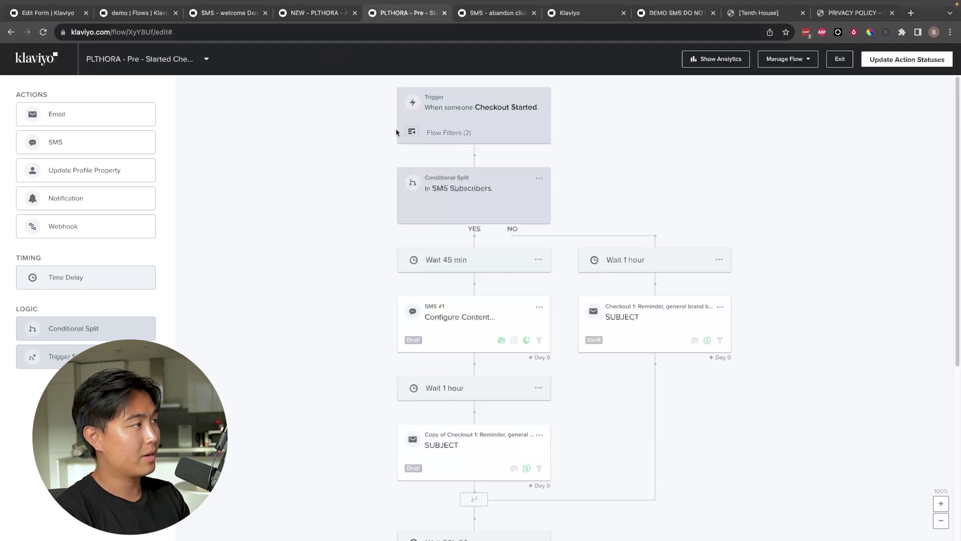
{"action": "left_click", "coordinate": [474, 112]}
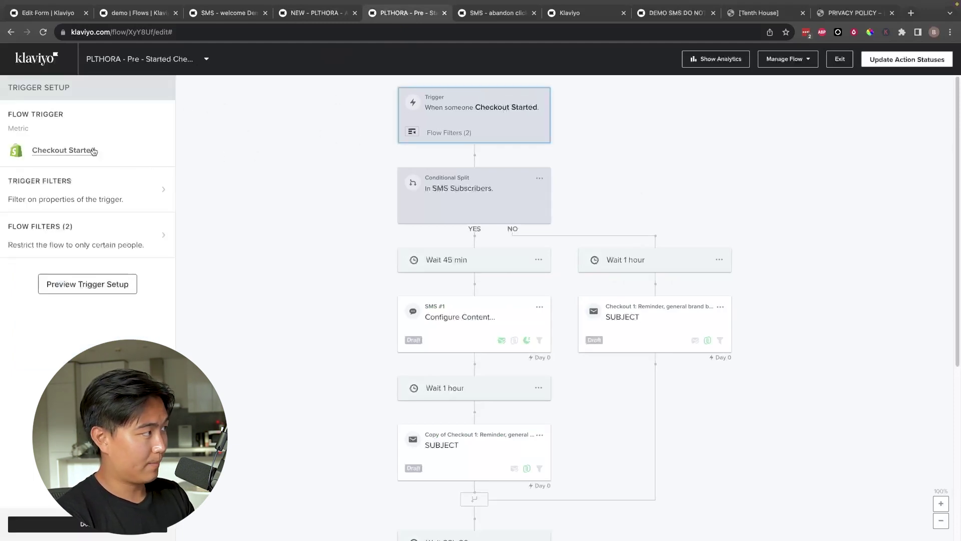
{"action": "left_click", "coordinate": [123, 232]}
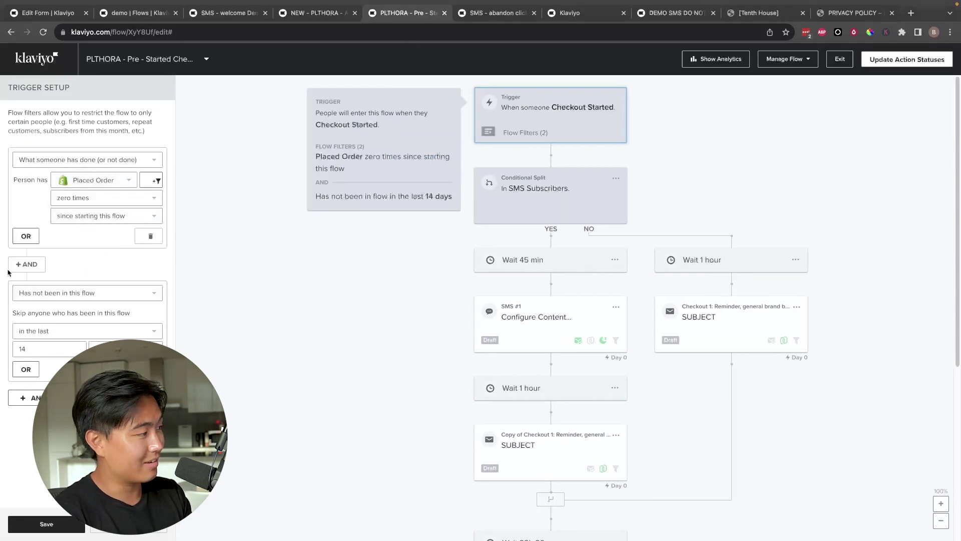
{"action": "left_click_drag", "start_coordinate": [18, 266], "coordinate": [42, 266]}
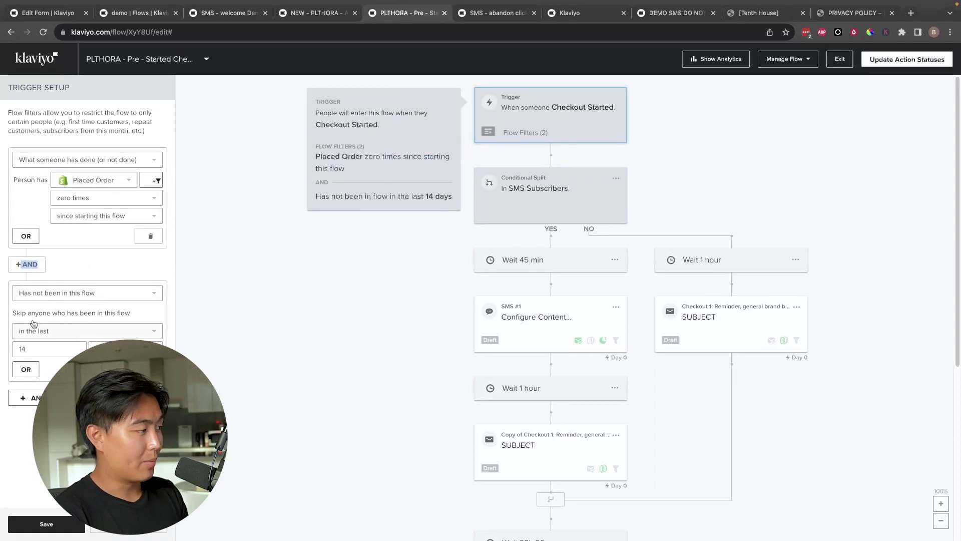
{"action": "left_click", "coordinate": [45, 345]}
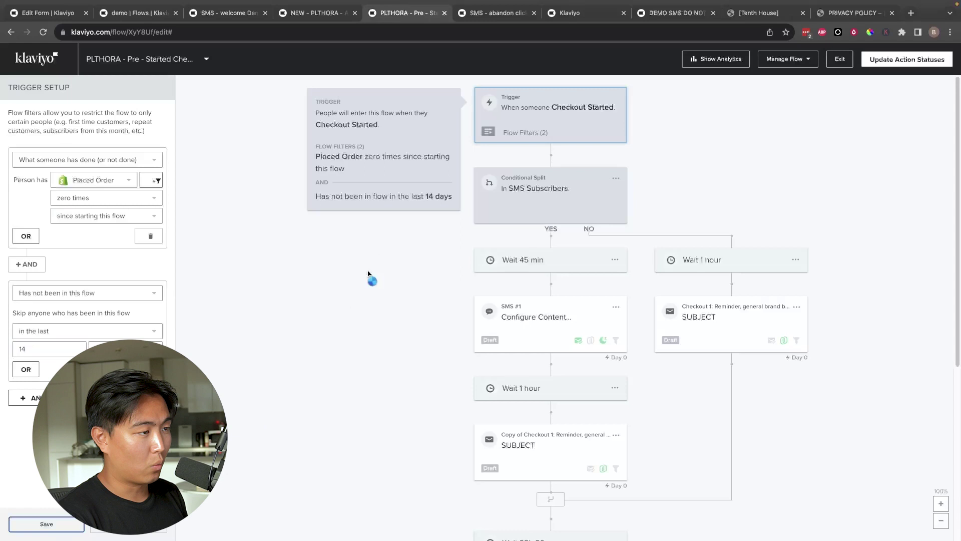
Inspect the In SMS Subscribers split, the SMS #1 step and the Checkout 1 reminder email.
{"action": "left_click", "coordinate": [571, 191]}
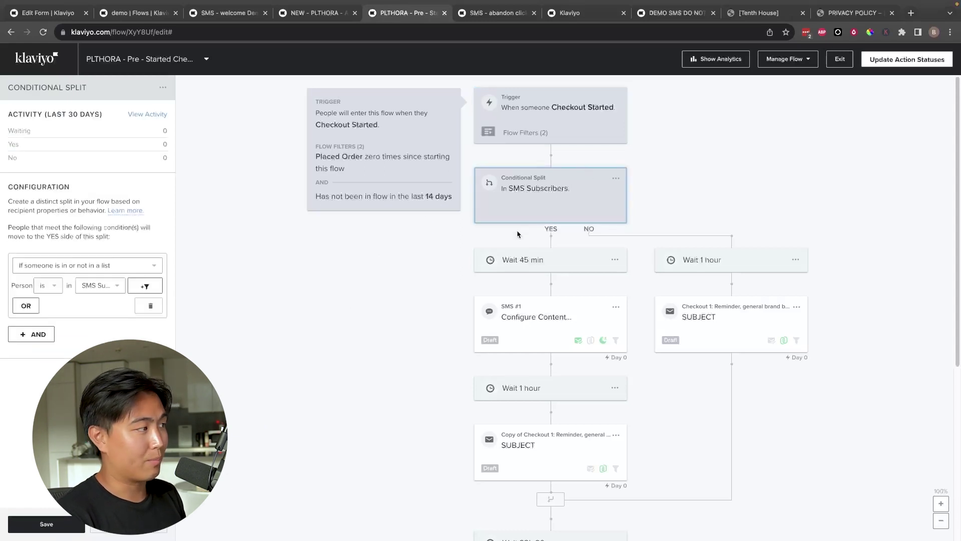
{"action": "left_click", "coordinate": [564, 318]}
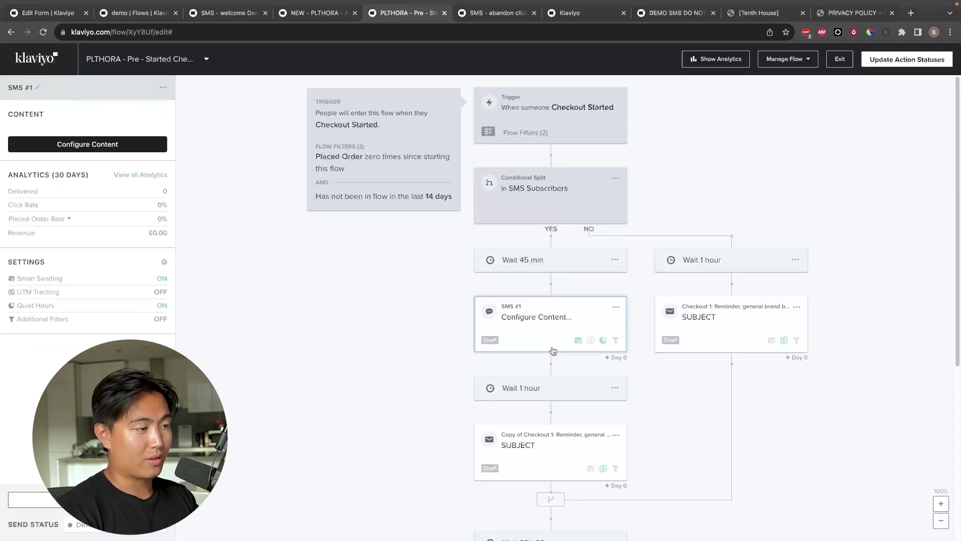
{"action": "left_click", "coordinate": [717, 328]}
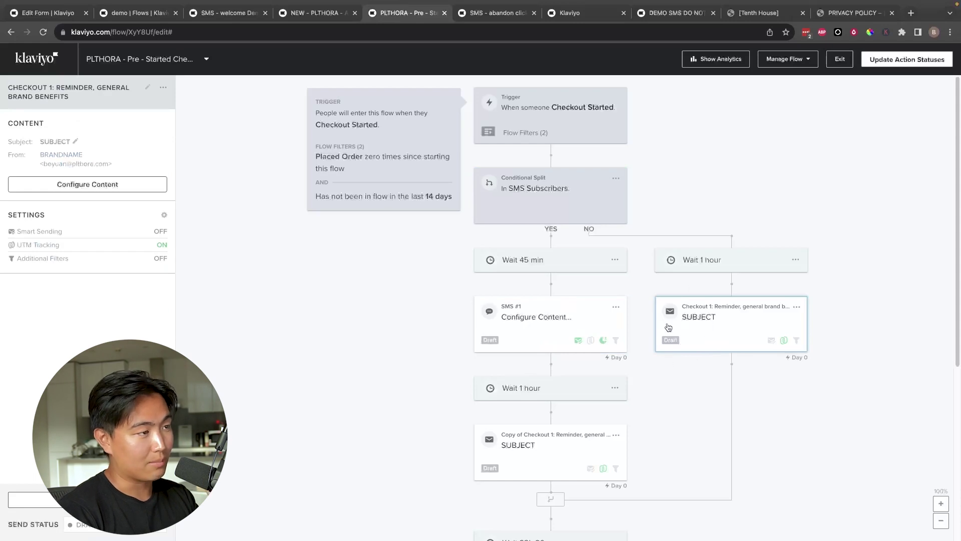
{"action": "left_click", "coordinate": [544, 343]}
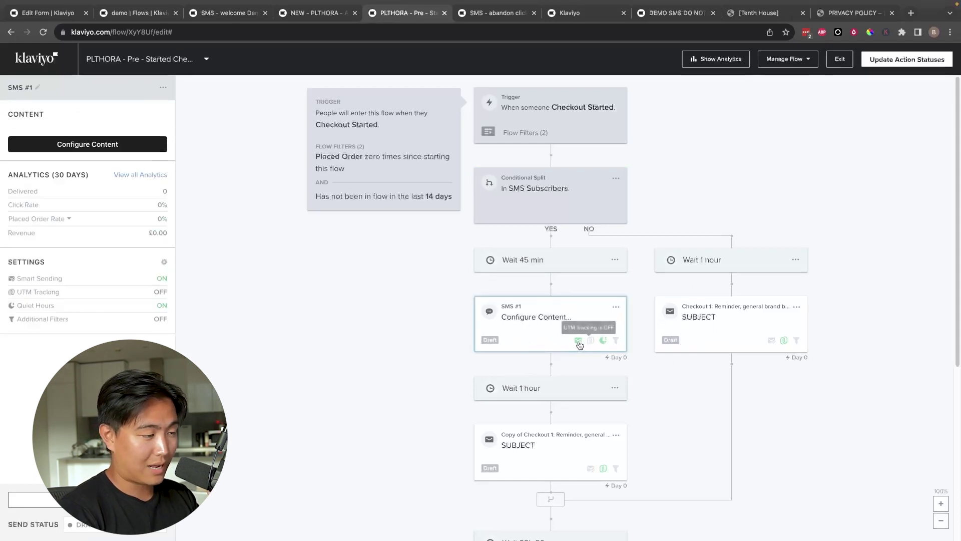
{"action": "scroll", "coordinate": [580, 345], "scroll_direction": "down", "scroll_amount": 3}
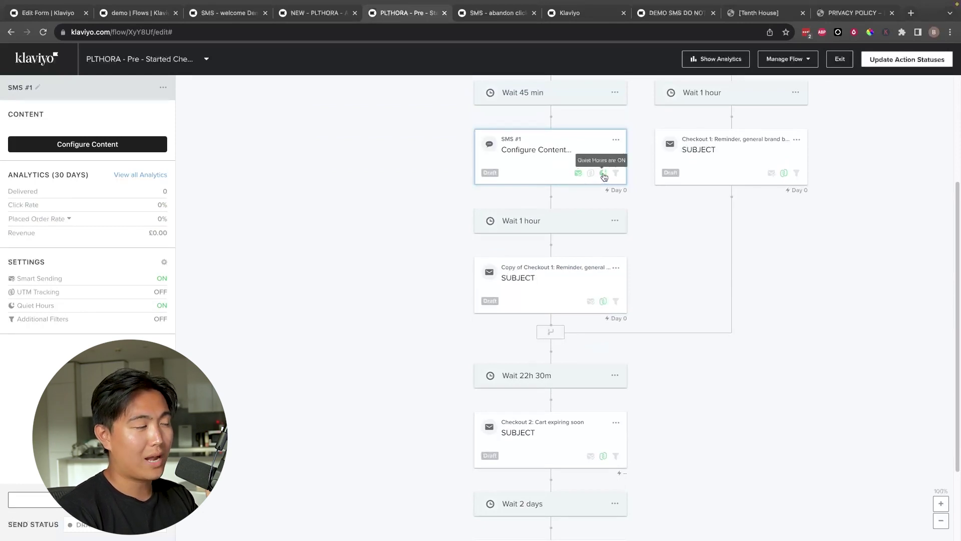
{"action": "scroll", "coordinate": [540, 199], "scroll_direction": "up", "scroll_amount": 1}
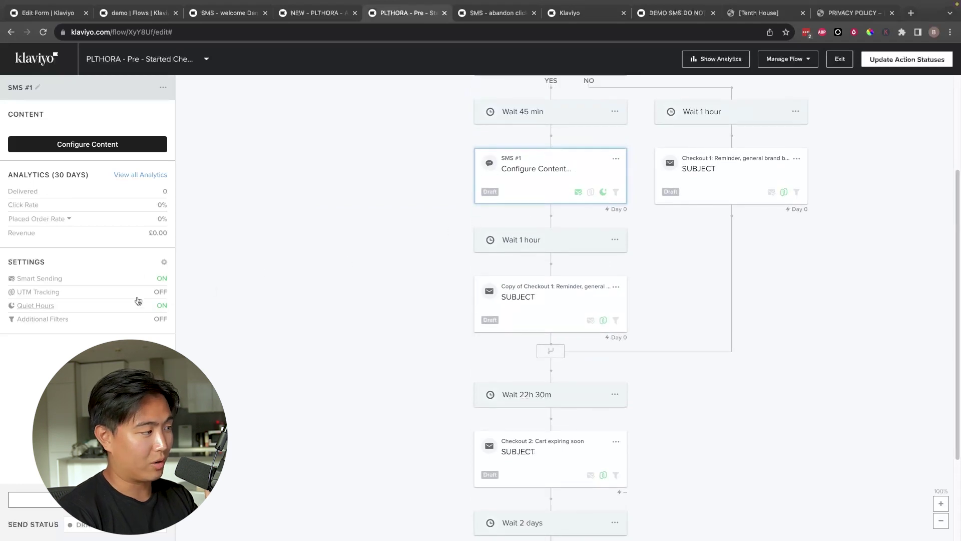
Turn Quiet Hours off in SMS #1's settings, leaving Smart Sending on.
{"action": "left_click", "coordinate": [165, 263]}
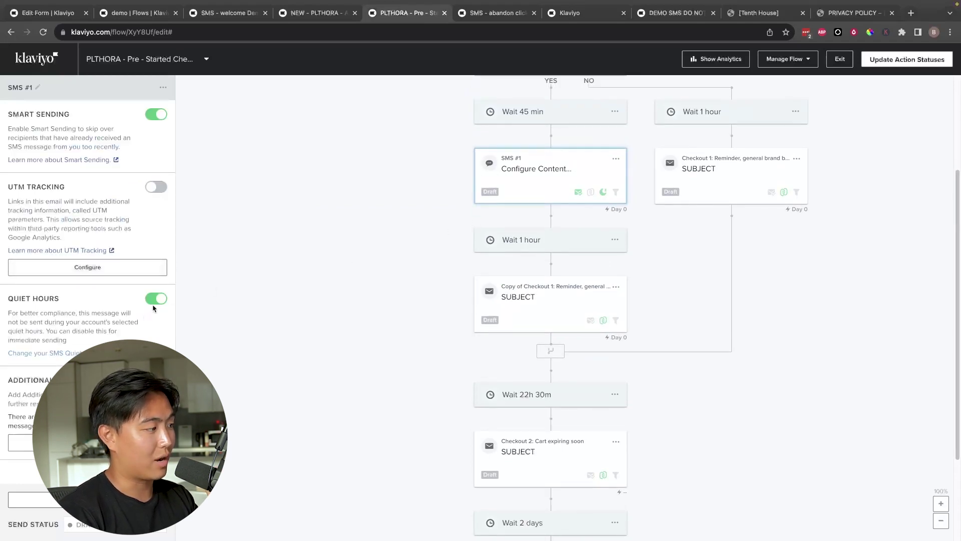
{"action": "left_click", "coordinate": [156, 299]}
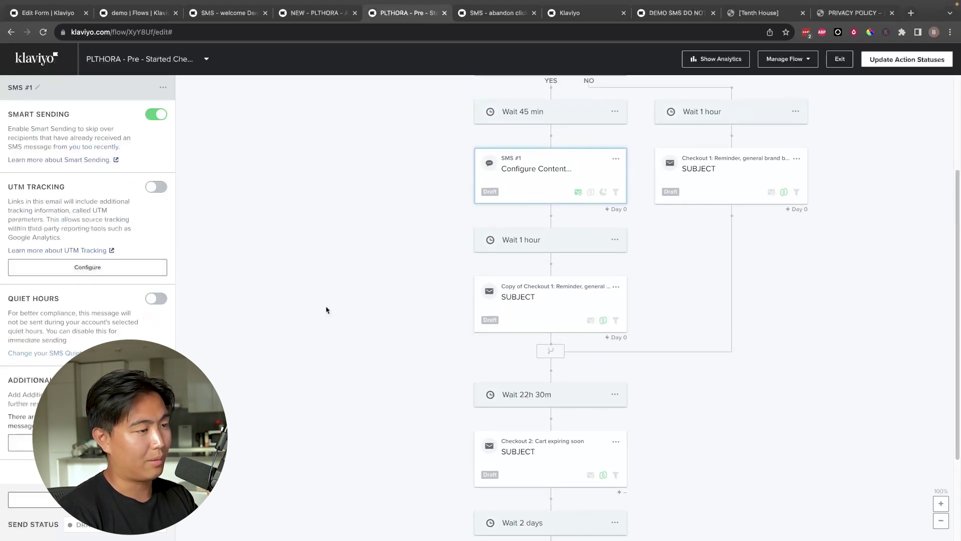
{"action": "scroll", "coordinate": [327, 305], "scroll_direction": "up", "scroll_amount": 5}
{"action": "scroll", "coordinate": [273, 371], "scroll_direction": "down", "scroll_amount": 3}
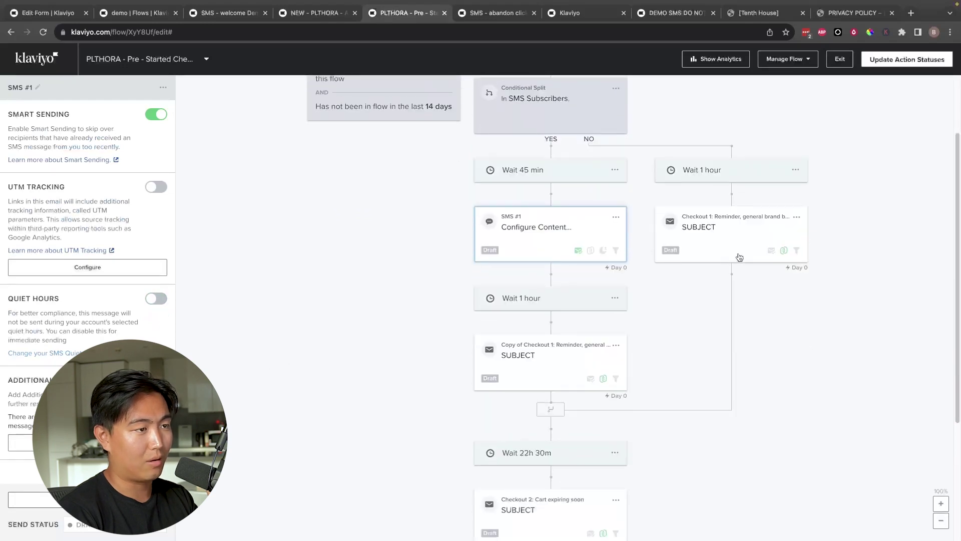
{"action": "scroll", "coordinate": [636, 339], "scroll_direction": "down", "scroll_amount": 4}
{"action": "scroll", "coordinate": [545, 339], "scroll_direction": "up", "scroll_amount": 6}
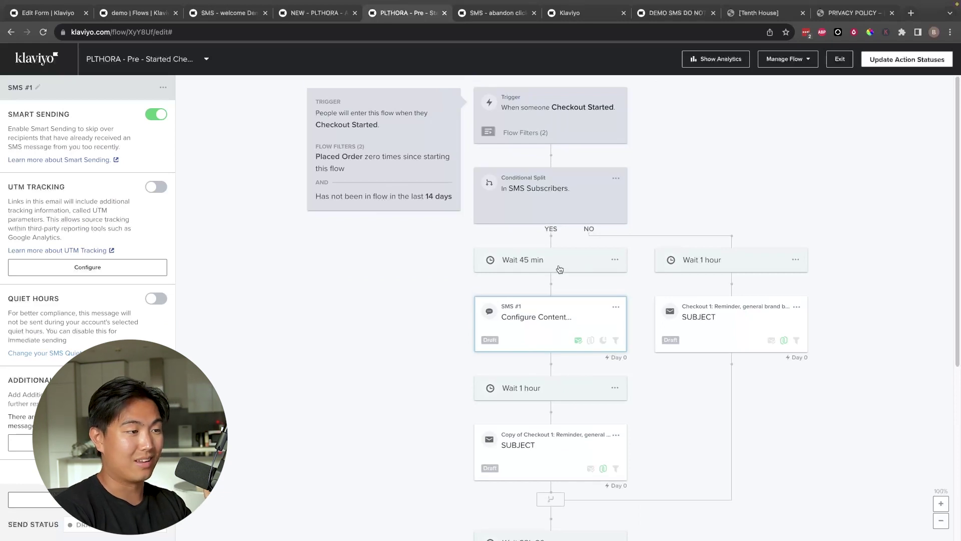
Review the 1-hour NO-branch delay, the 45-minute delay and the delay after SMS #1.
{"action": "left_click", "coordinate": [705, 260]}
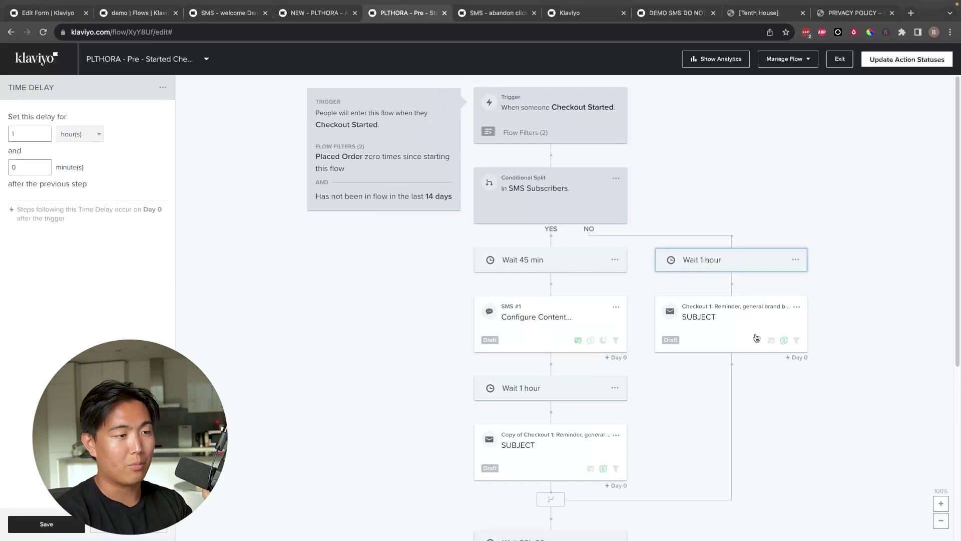
{"action": "left_click", "coordinate": [542, 265]}
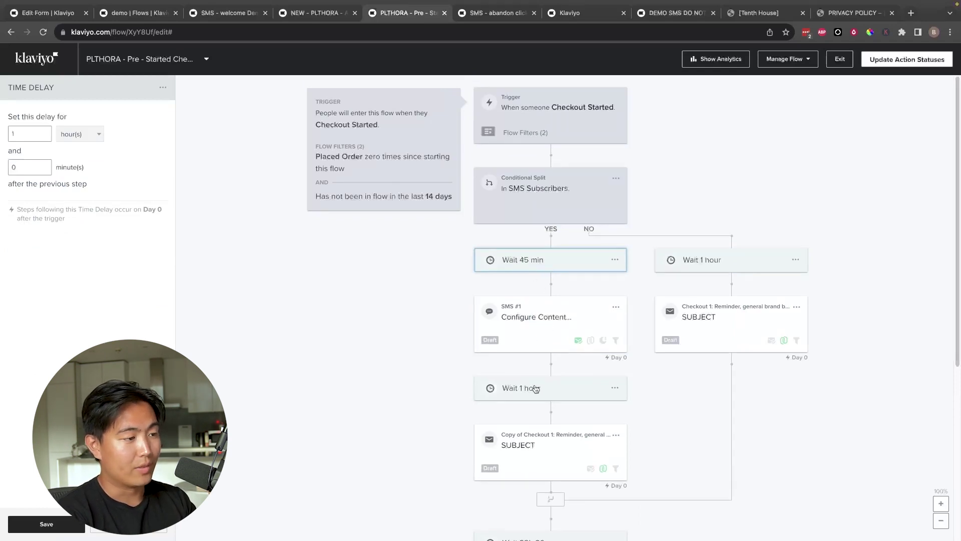
{"action": "left_click", "coordinate": [533, 389]}
Set the delay after SMS #1 to 15 minutes, save it and scroll through the flow.
{"action": "left_click", "coordinate": [27, 132]}
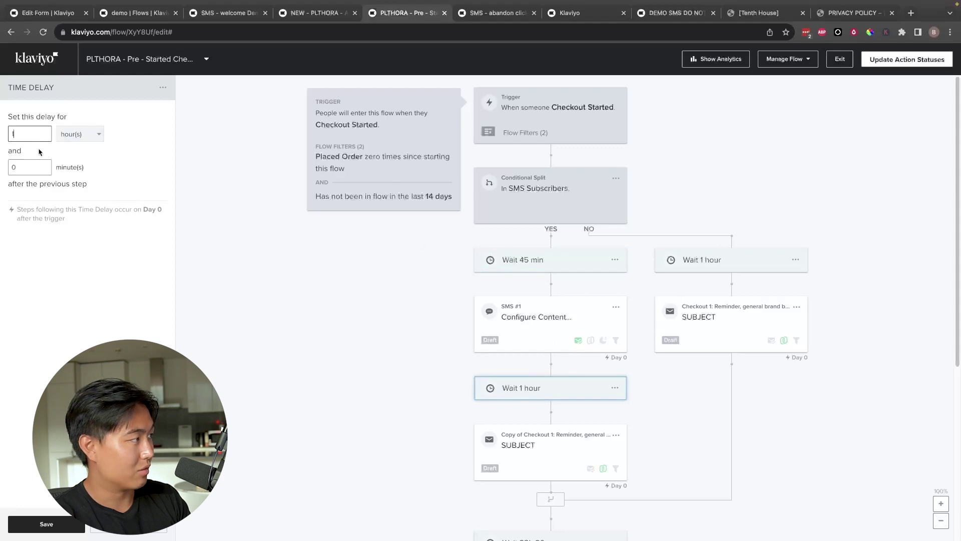
{"action": "left_click", "coordinate": [29, 167]}
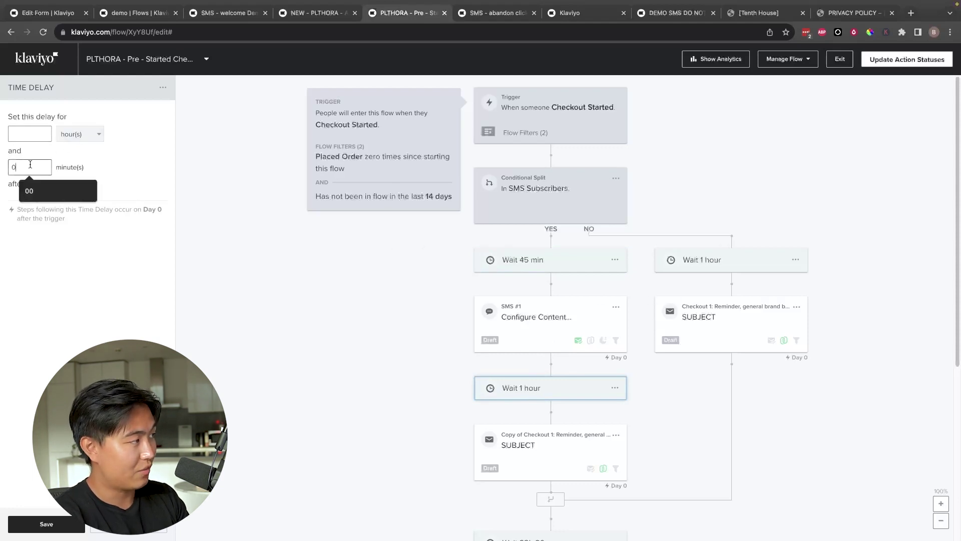
{"action": "key", "text": "BackSpace"}
{"action": "type", "text": "15"}
{"action": "key", "text": "Return"}
{"action": "scroll", "coordinate": [319, 305], "scroll_direction": "down", "scroll_amount": 5}
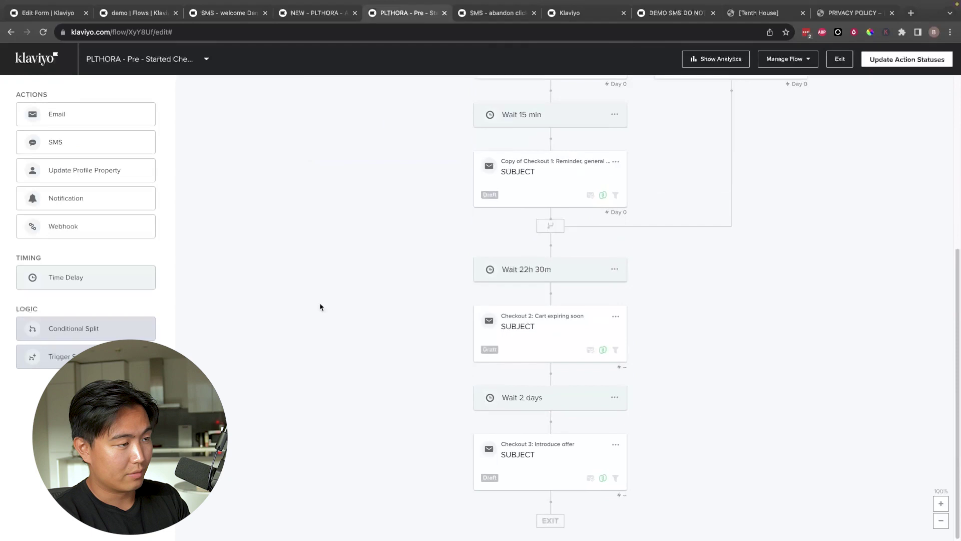
{"action": "scroll", "coordinate": [550, 380], "scroll_direction": "up", "scroll_amount": 5}
{"action": "scroll", "coordinate": [556, 316], "scroll_direction": "down", "scroll_amount": 3}
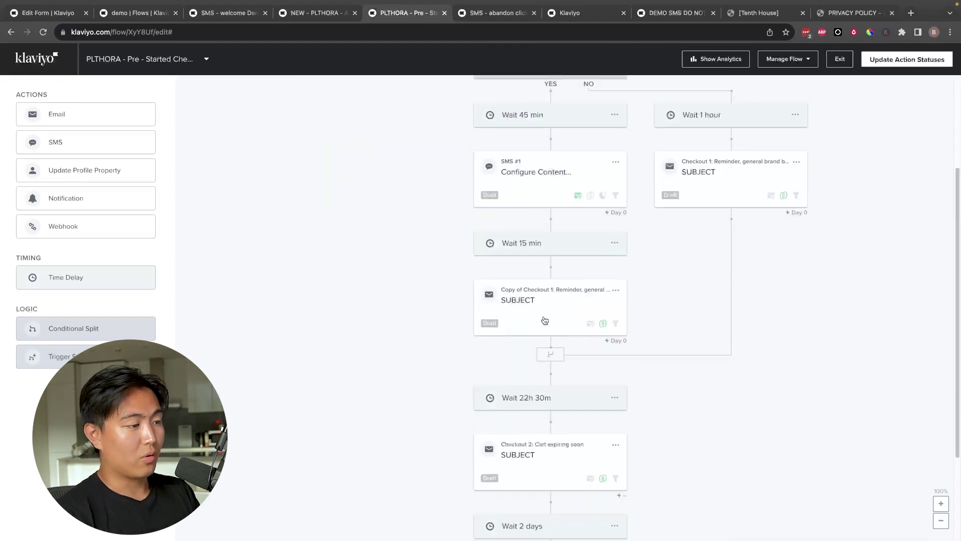
{"action": "scroll", "coordinate": [435, 251], "scroll_direction": "down", "scroll_amount": 3}
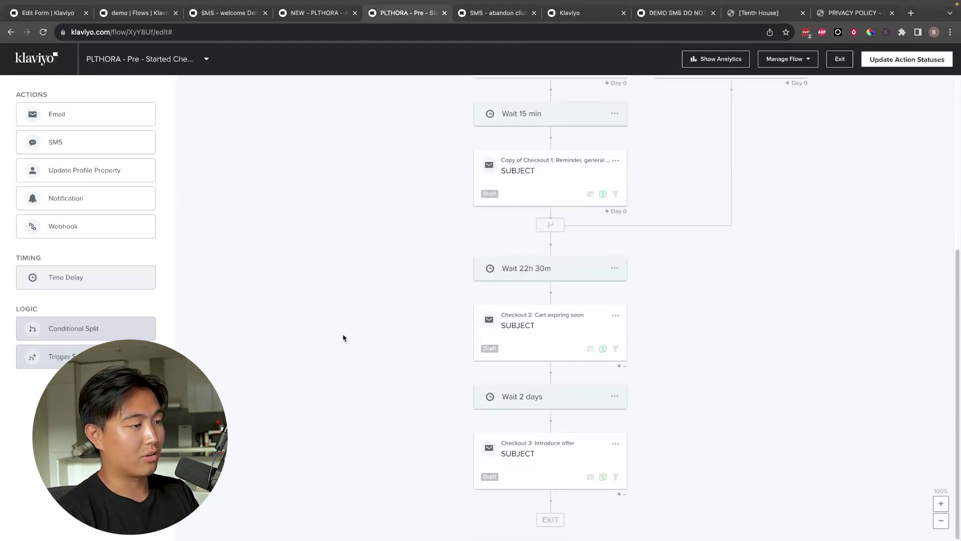
{"action": "scroll", "coordinate": [666, 251], "scroll_direction": "up", "scroll_amount": 4}
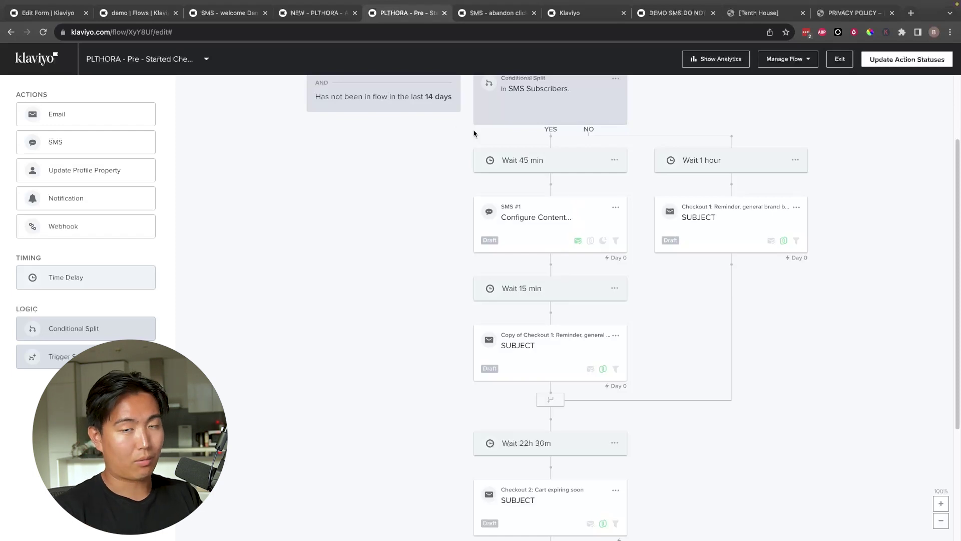
Open the SMS - abandon click DEMO flow and view SMS #1 and its trigger setup.
{"action": "left_click", "coordinate": [497, 15]}
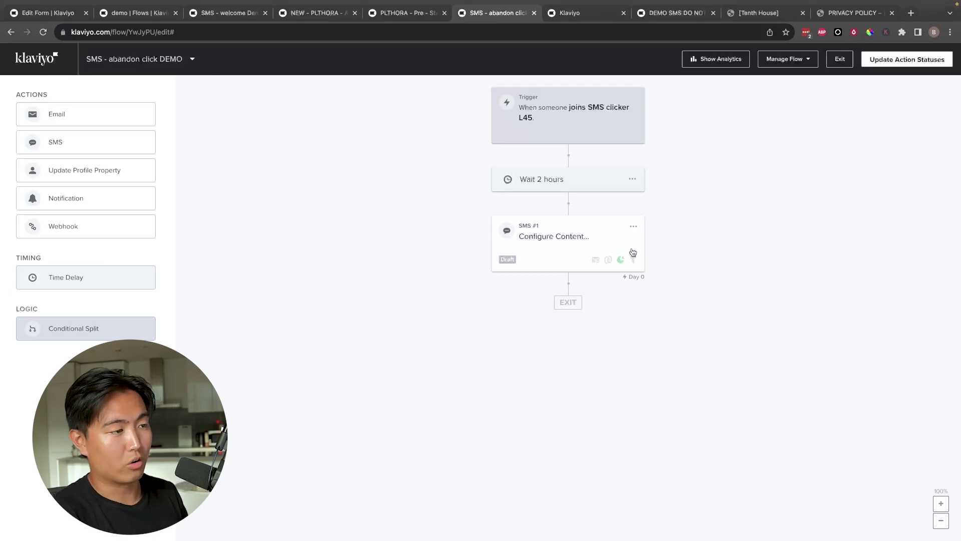
{"action": "left_click", "coordinate": [625, 262]}
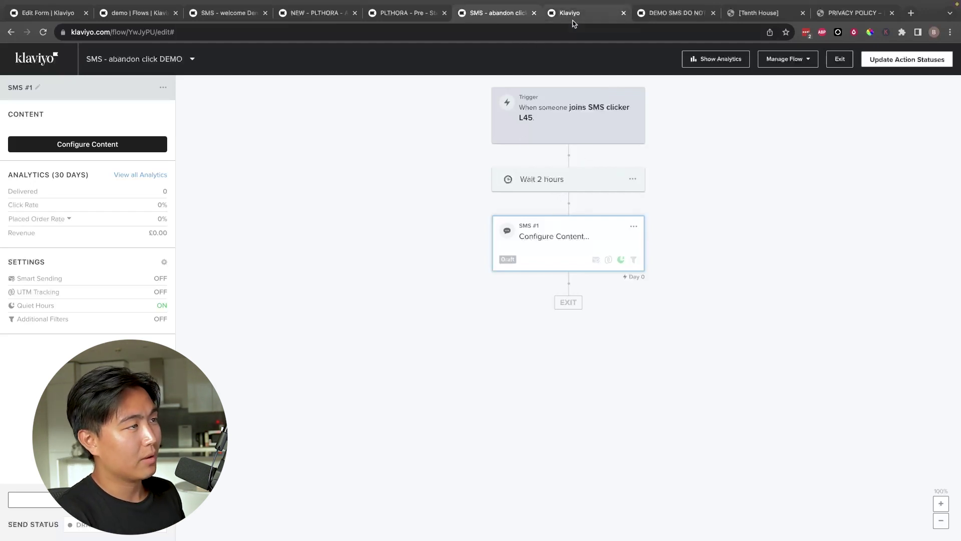
{"action": "left_click", "coordinate": [563, 105]}
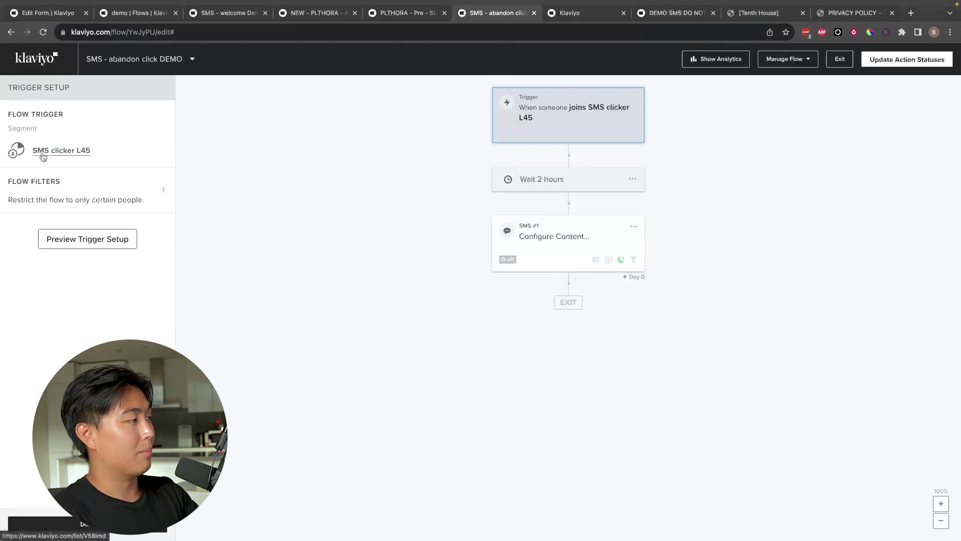
Go to the SMS clicker L45 segment page and open its Edit Definition view.
{"action": "left_click_drag", "start_coordinate": [12, 129], "coordinate": [85, 137]}
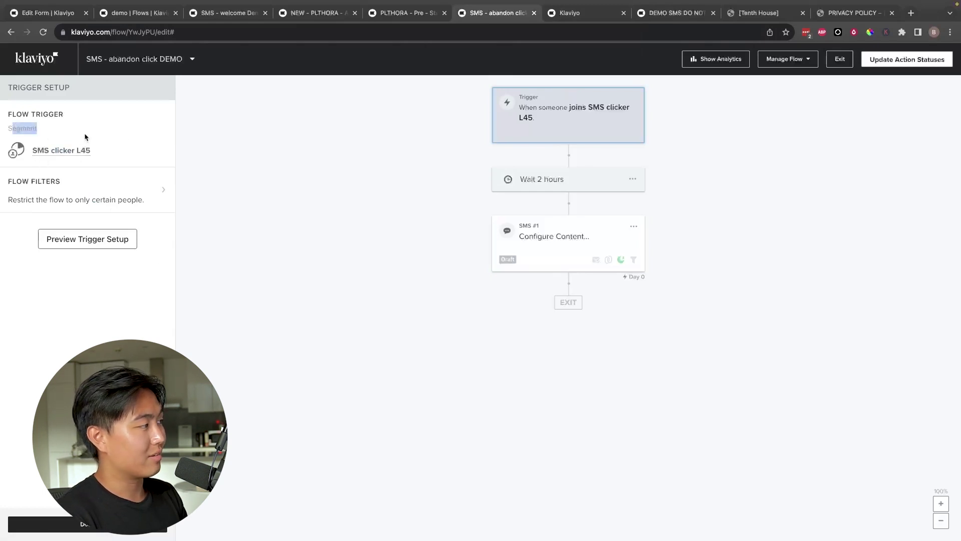
{"action": "left_click", "coordinate": [589, 19]}
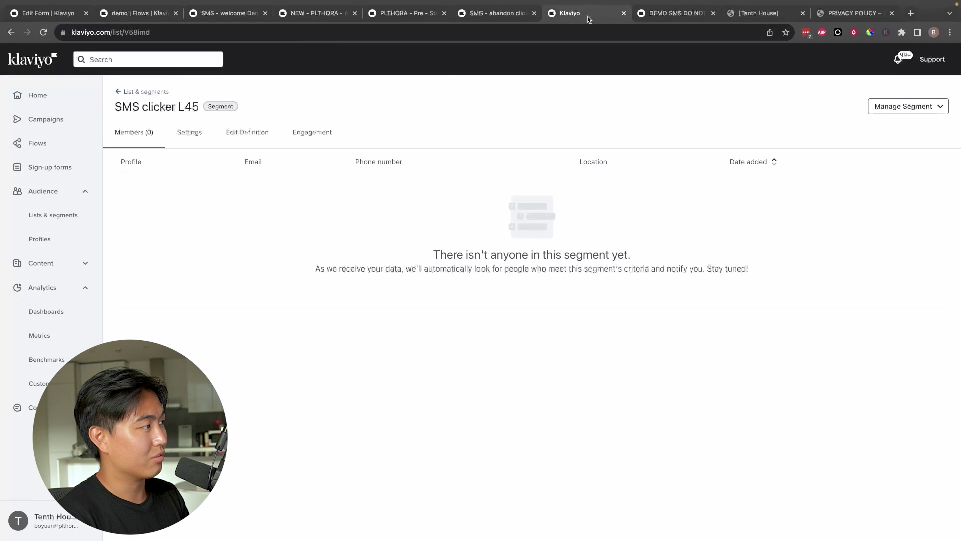
{"action": "left_click_drag", "start_coordinate": [109, 112], "coordinate": [433, 112]}
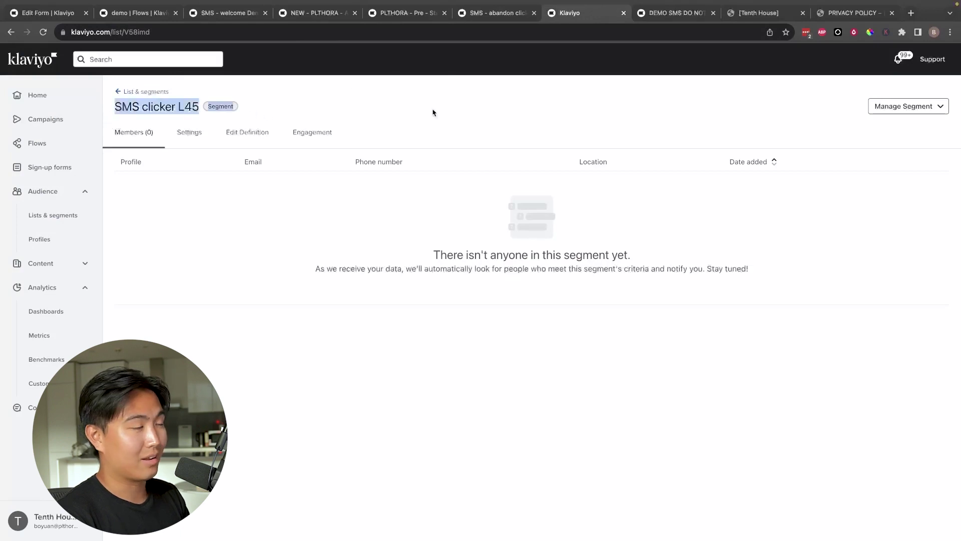
{"action": "left_click", "coordinate": [919, 111]}
{"action": "left_click", "coordinate": [921, 108]}
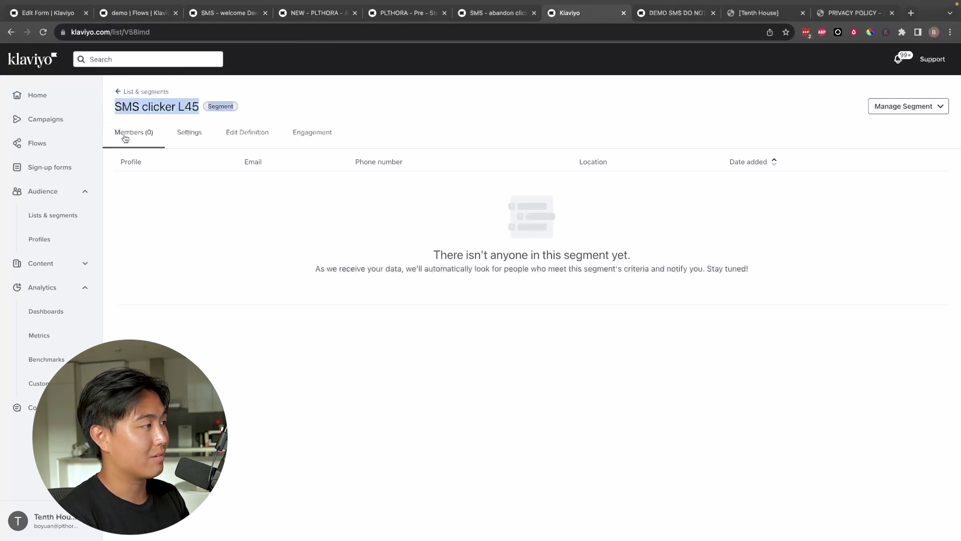
{"action": "left_click", "coordinate": [221, 134]}
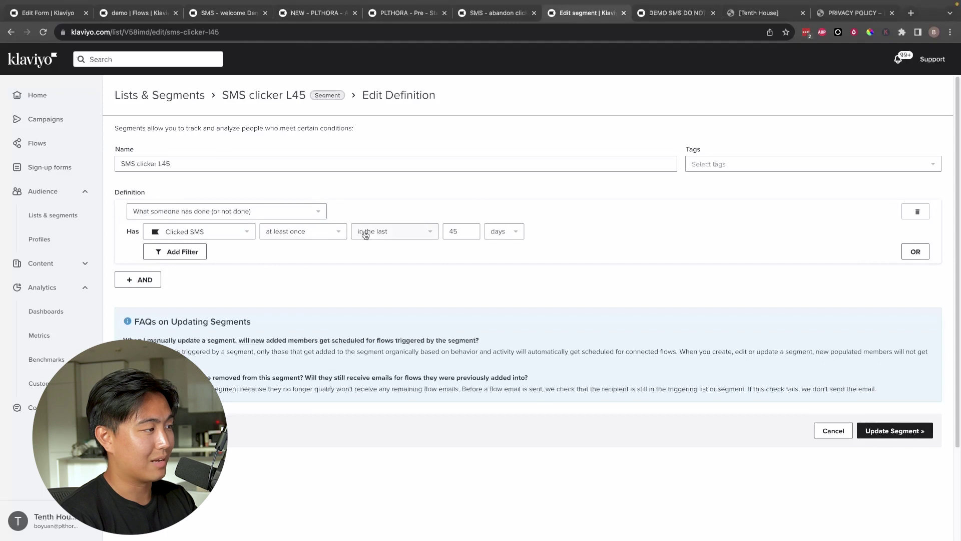
Try an OR 'What someone has done' condition, then delete it, keeping only Clicked SMS in 45 days.
{"action": "double_click", "coordinate": [455, 235]}
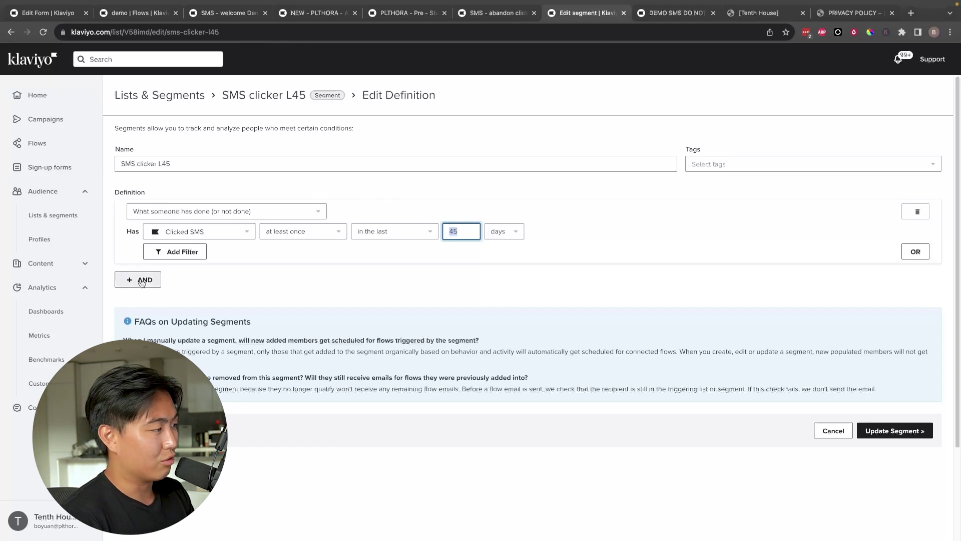
{"action": "left_click", "coordinate": [928, 255]}
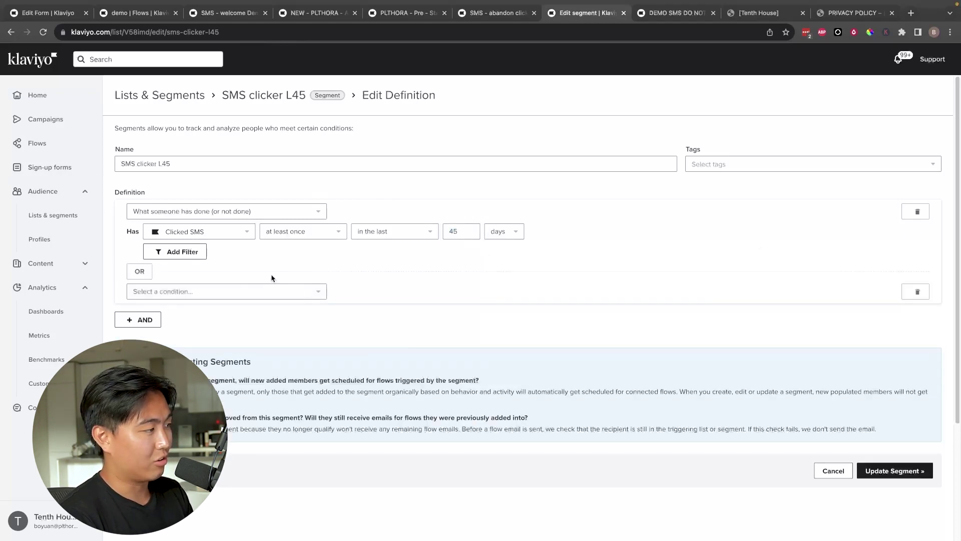
{"action": "left_click", "coordinate": [223, 291]}
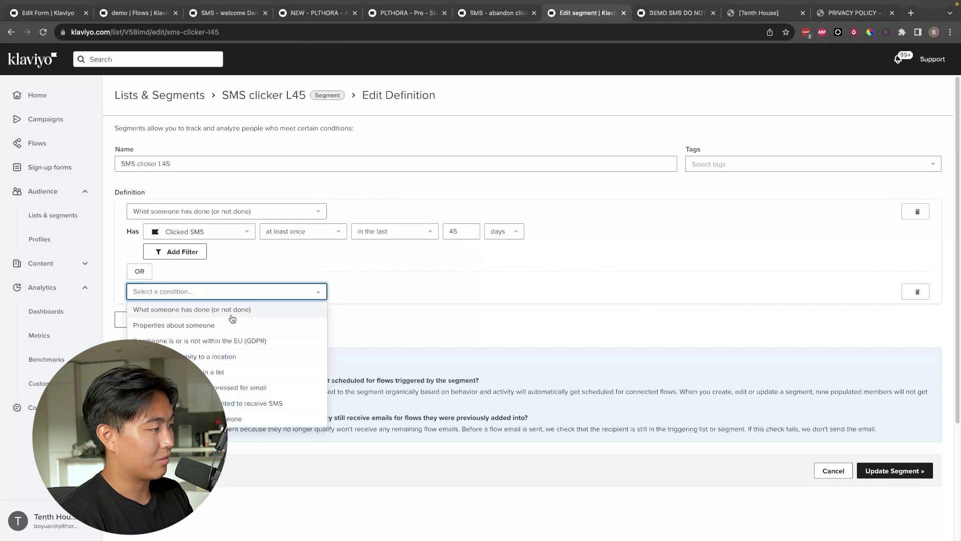
{"action": "left_click", "coordinate": [210, 309]}
{"action": "left_click", "coordinate": [203, 311]}
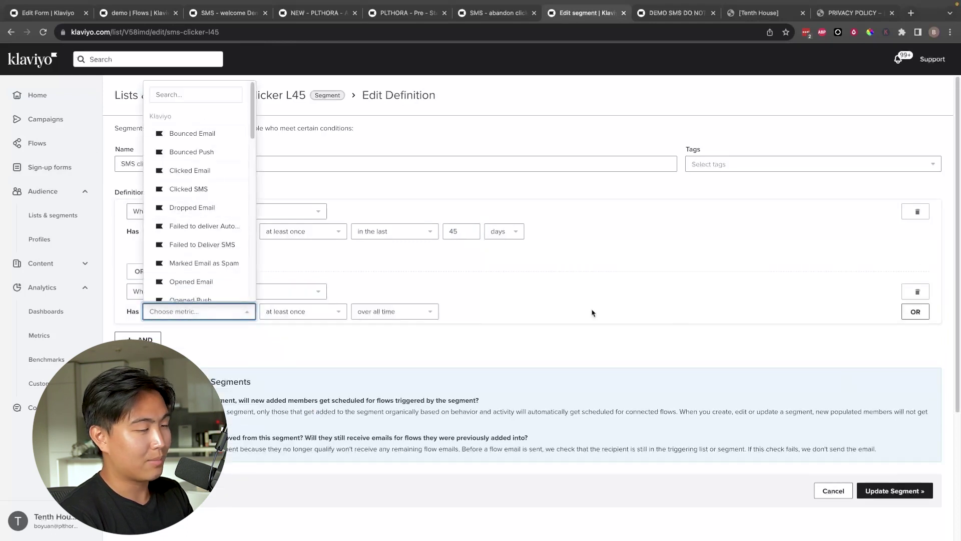
{"action": "left_click", "coordinate": [920, 297]}
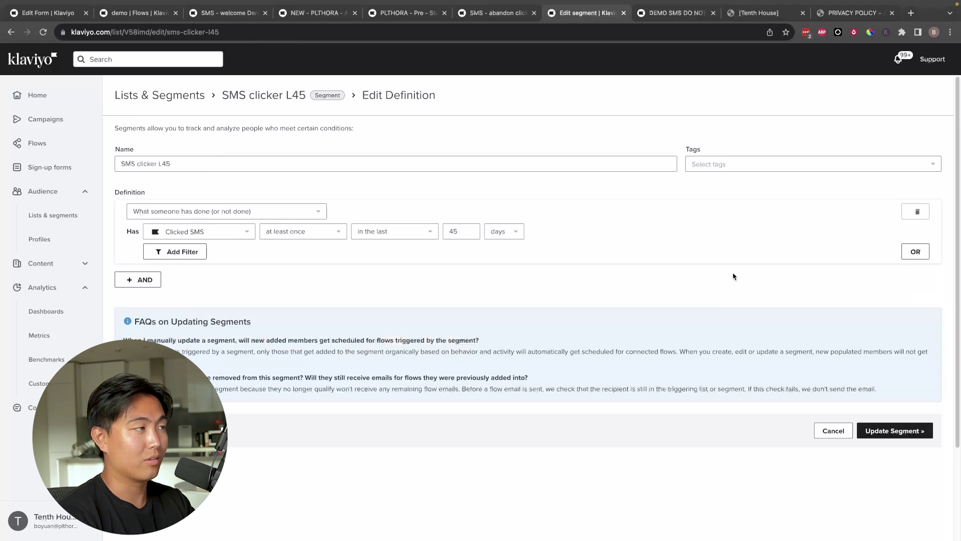
Look over the abandoned-checkout flow, the SMS abandon click flow and the DEMO SMS DO NOT SEND draft.
{"action": "left_click", "coordinate": [403, 13]}
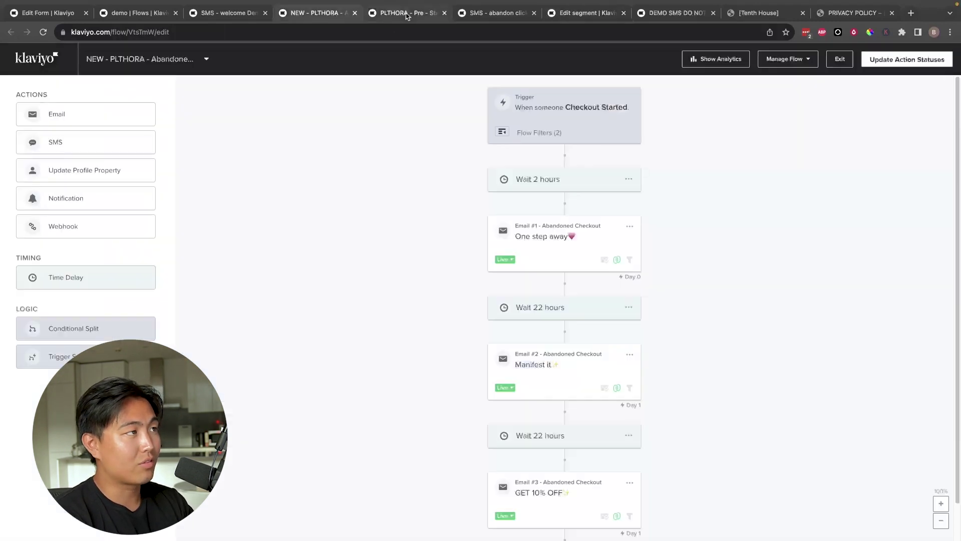
{"action": "left_click", "coordinate": [519, 15]}
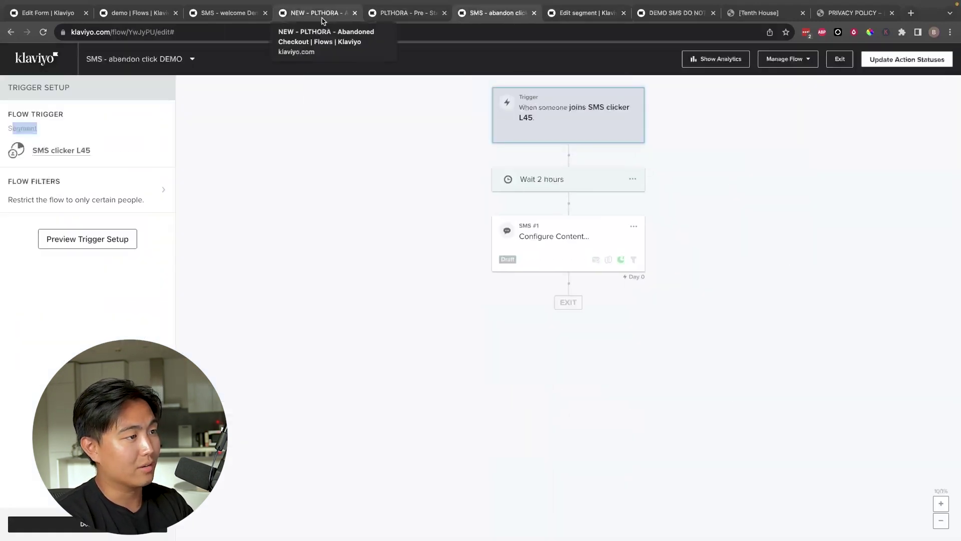
{"action": "left_click", "coordinate": [676, 13]}
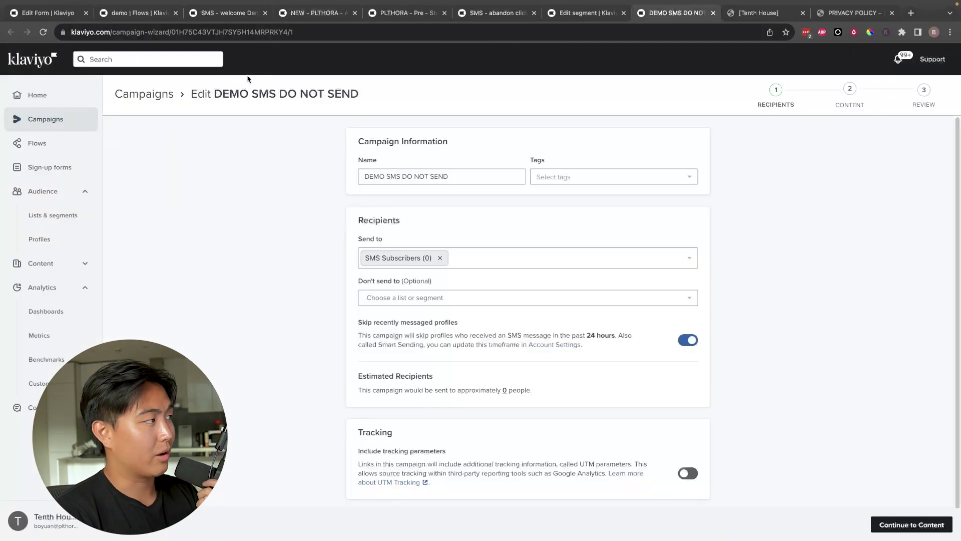
Create a new SMS-type campaign from the Campaigns list and save it.
{"action": "left_click", "coordinate": [160, 99]}
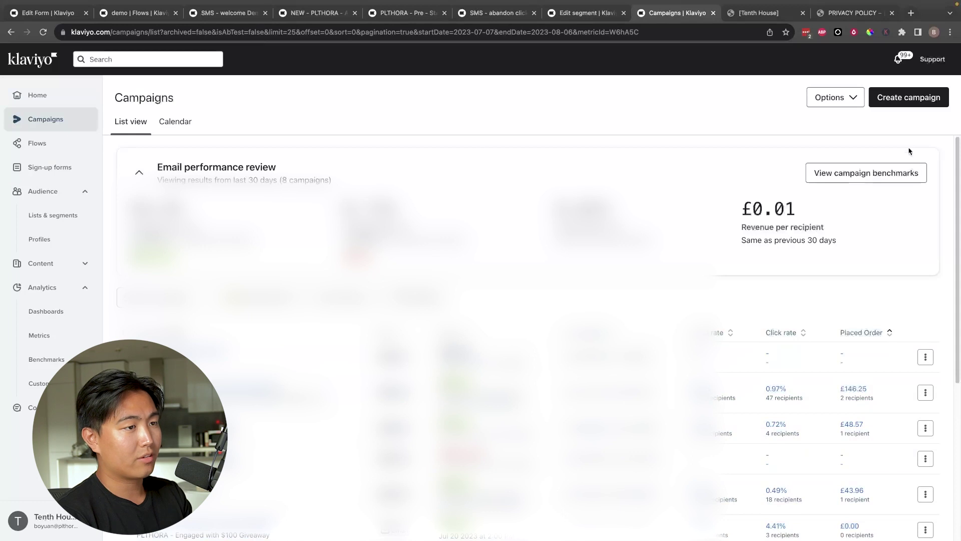
{"action": "left_click", "coordinate": [907, 100]}
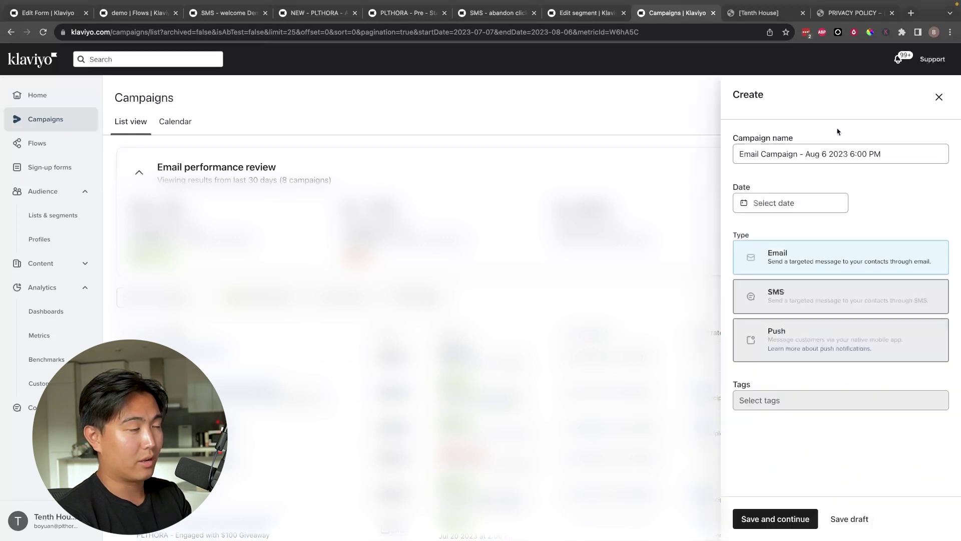
{"action": "double_click", "coordinate": [787, 155]}
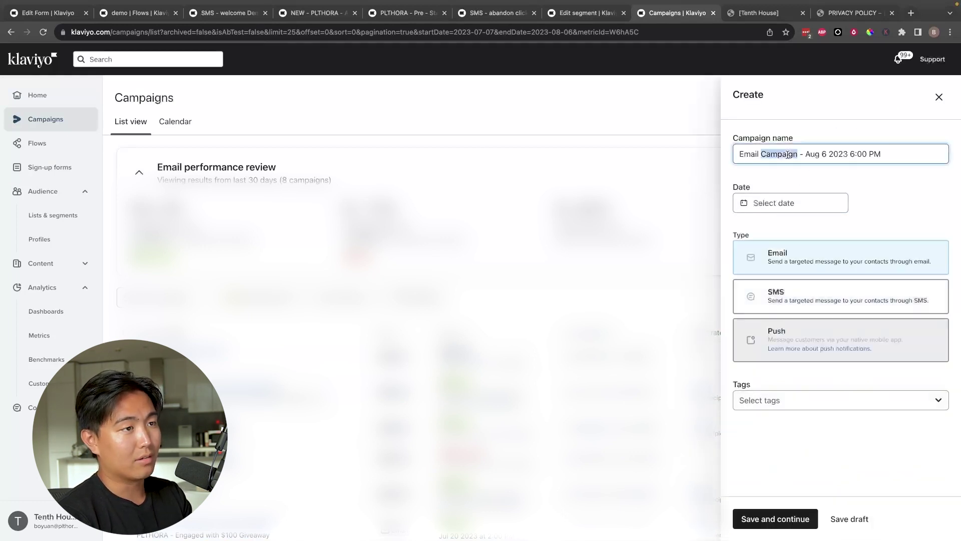
{"action": "left_click", "coordinate": [813, 295]}
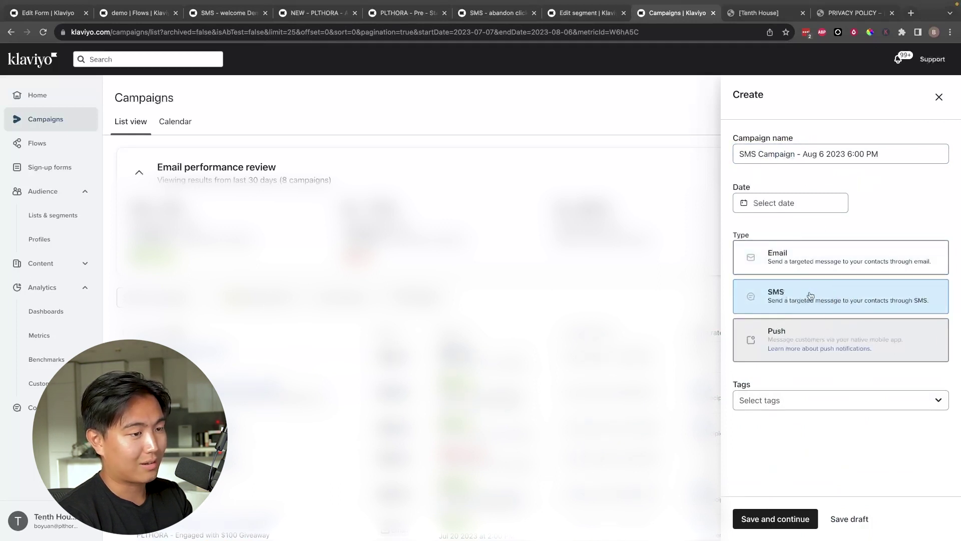
{"action": "left_click", "coordinate": [772, 518]}
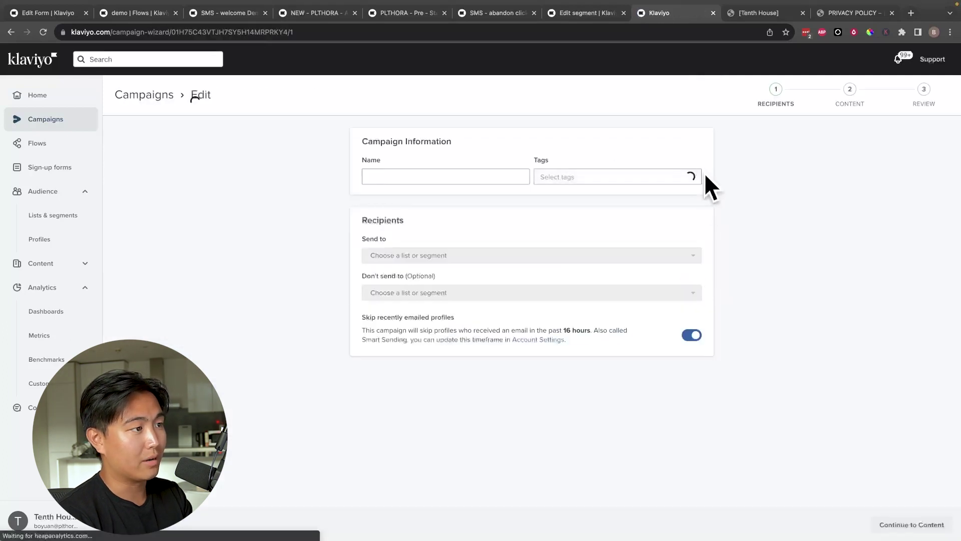
Keep SMS Subscribers as recipients with Smart Sending on and continue to Content.
{"action": "left_click_drag", "start_coordinate": [350, 223], "coordinate": [506, 241]}
{"action": "left_click", "coordinate": [505, 242]}
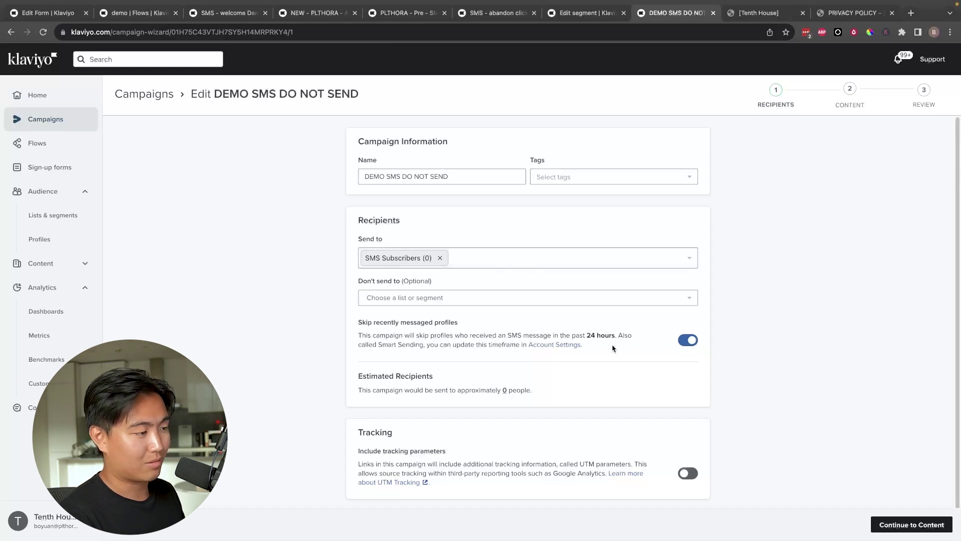
{"action": "left_click_drag", "start_coordinate": [376, 323], "coordinate": [539, 356]}
{"action": "left_click", "coordinate": [650, 362]}
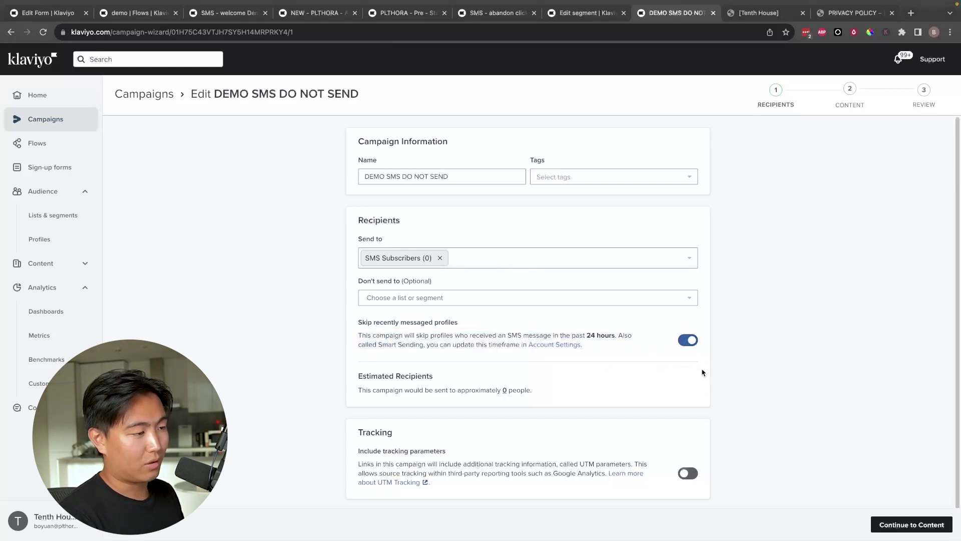
{"action": "left_click", "coordinate": [901, 525]}
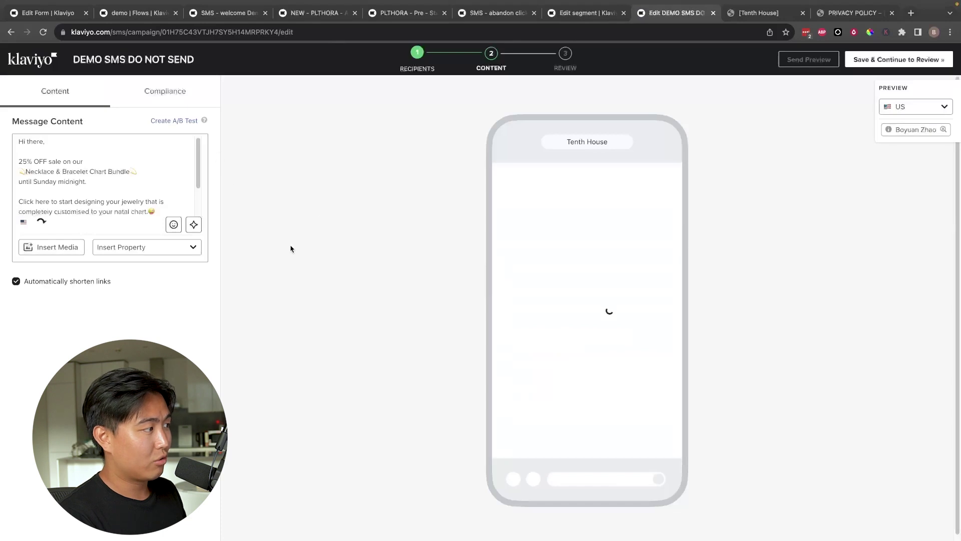
{"action": "left_click", "coordinate": [901, 107]}
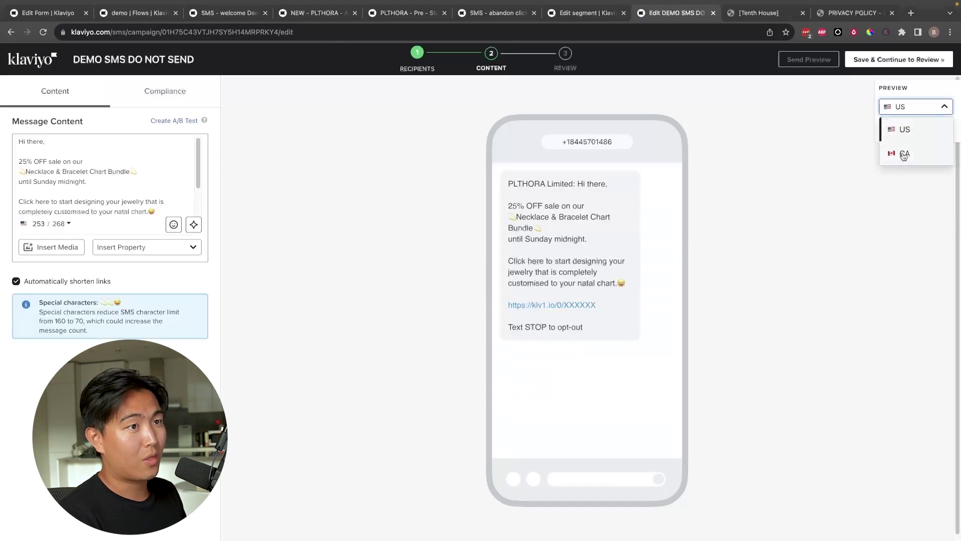
{"action": "left_click", "coordinate": [904, 151]}
{"action": "left_click", "coordinate": [910, 114]}
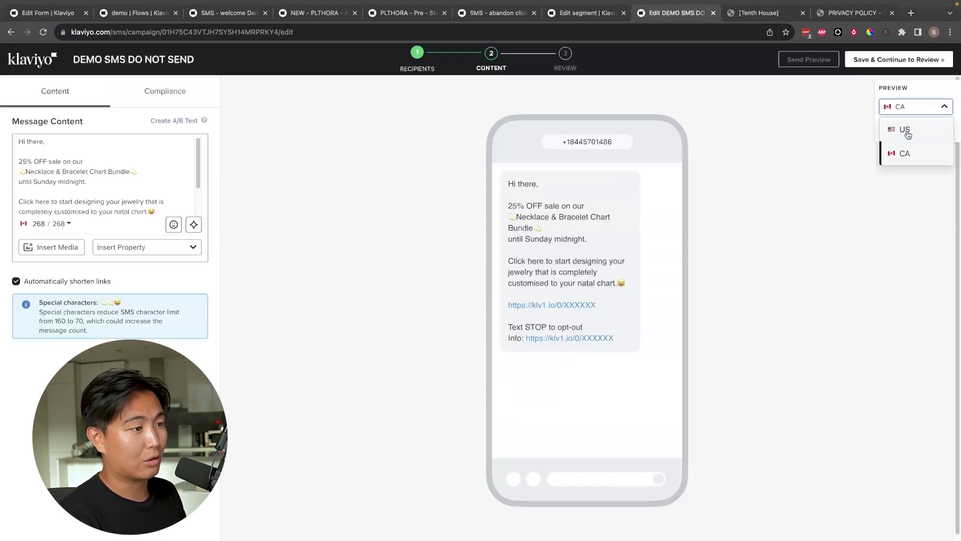
{"action": "left_click", "coordinate": [907, 129]}
{"action": "left_click", "coordinate": [909, 110]}
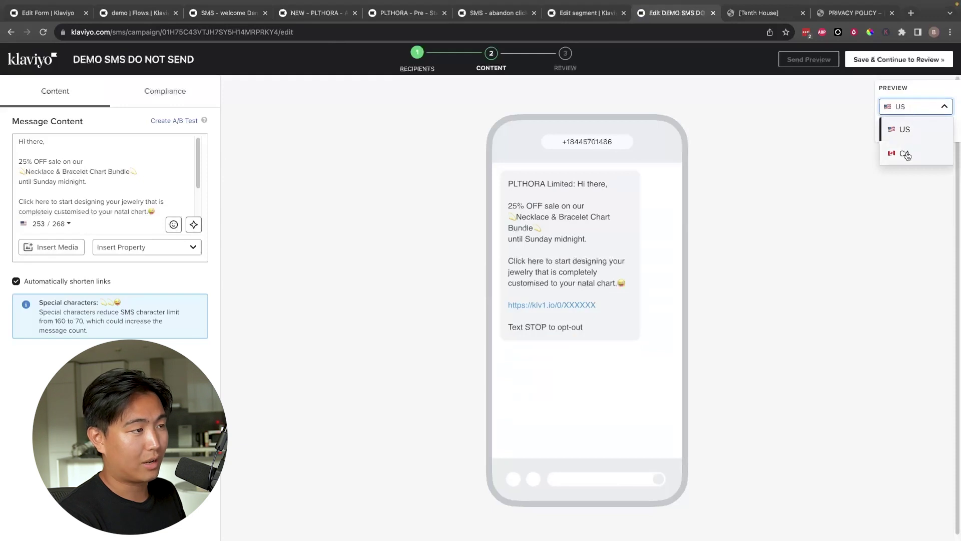
{"action": "left_click", "coordinate": [906, 152]}
{"action": "left_click", "coordinate": [905, 113]}
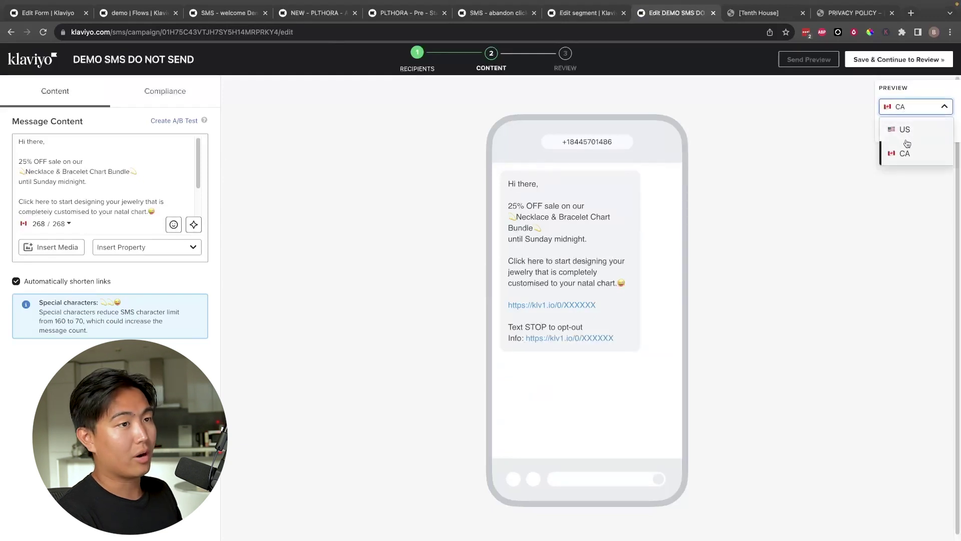
{"action": "left_click", "coordinate": [905, 129]}
{"action": "left_click", "coordinate": [36, 154]}
{"action": "key", "text": "ctrl+a"}
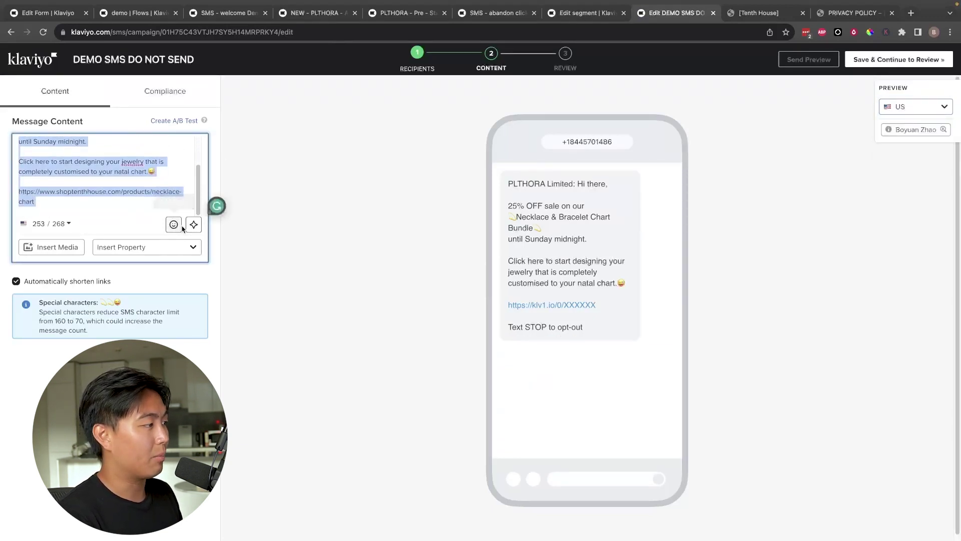
{"action": "left_click", "coordinate": [126, 189]}
{"action": "scroll", "coordinate": [126, 189], "scroll_direction": "up", "scroll_amount": 3}
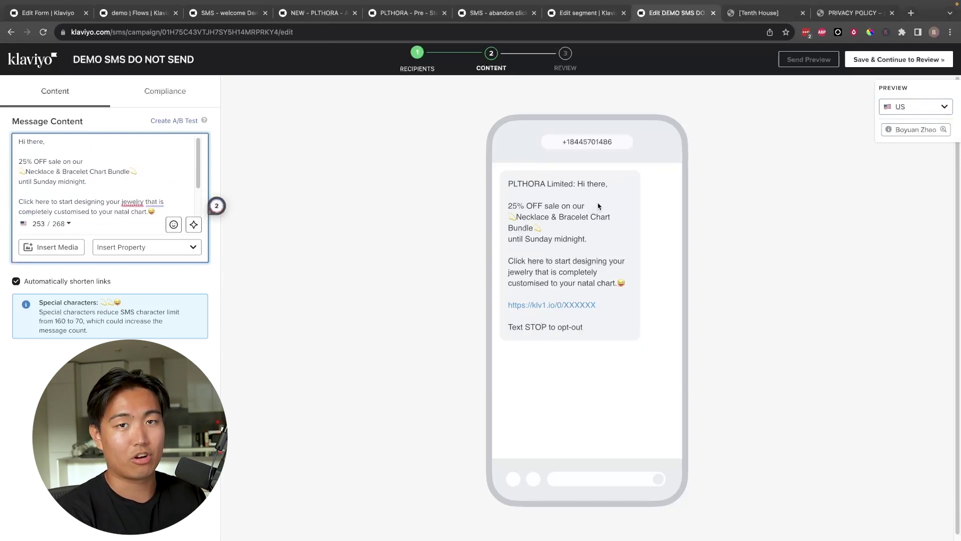
{"action": "left_click", "coordinate": [524, 206]}
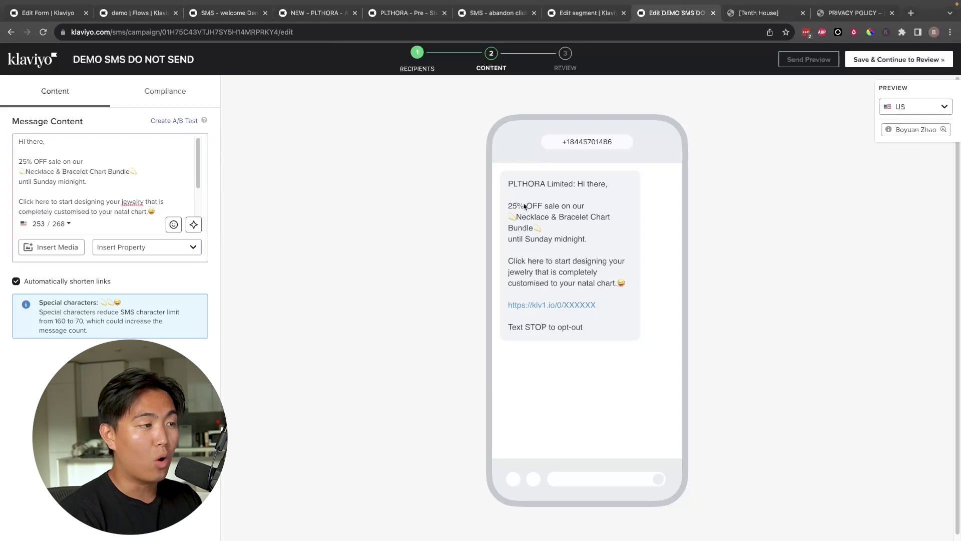
{"action": "left_click_drag", "start_coordinate": [508, 195], "coordinate": [634, 294]}
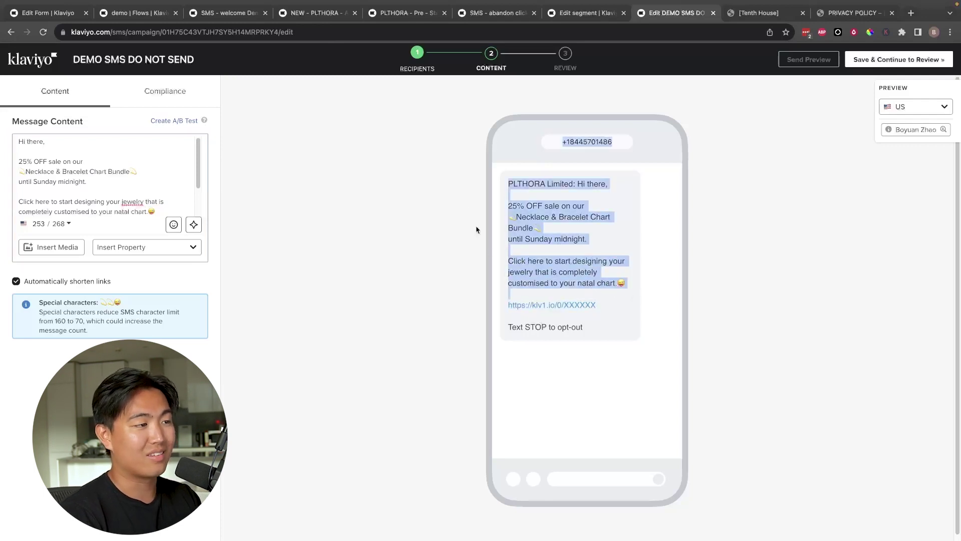
{"action": "left_click", "coordinate": [456, 195]}
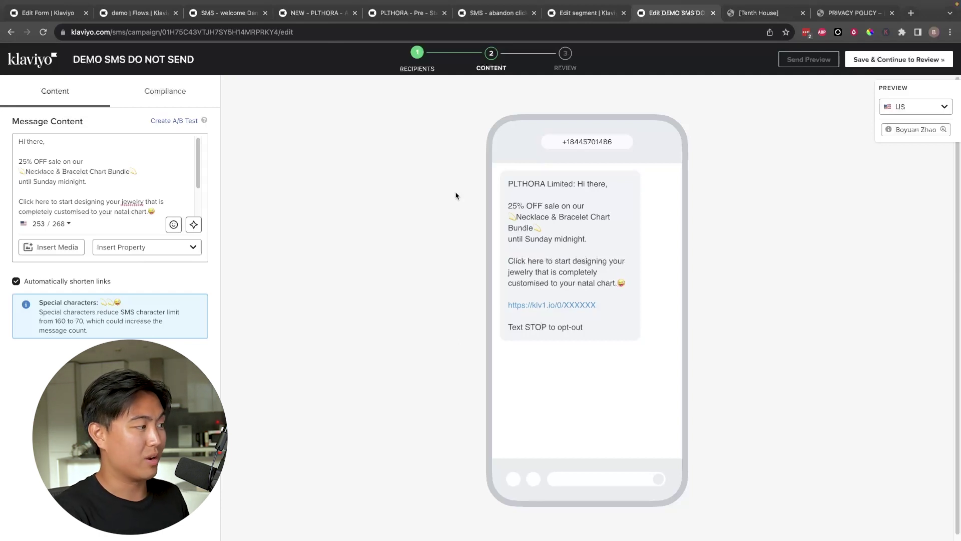
{"action": "left_click", "coordinate": [57, 250]}
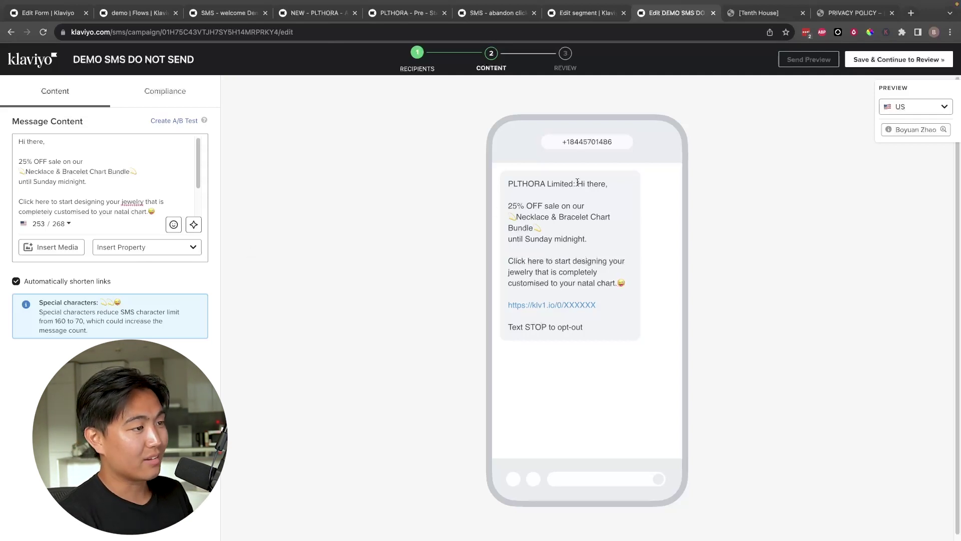
Review the 25% OFF sale text, call-to-action, shortened link and product URL in the preview.
{"action": "left_click_drag", "start_coordinate": [514, 209], "coordinate": [633, 243]}
{"action": "left_click", "coordinate": [634, 243]}
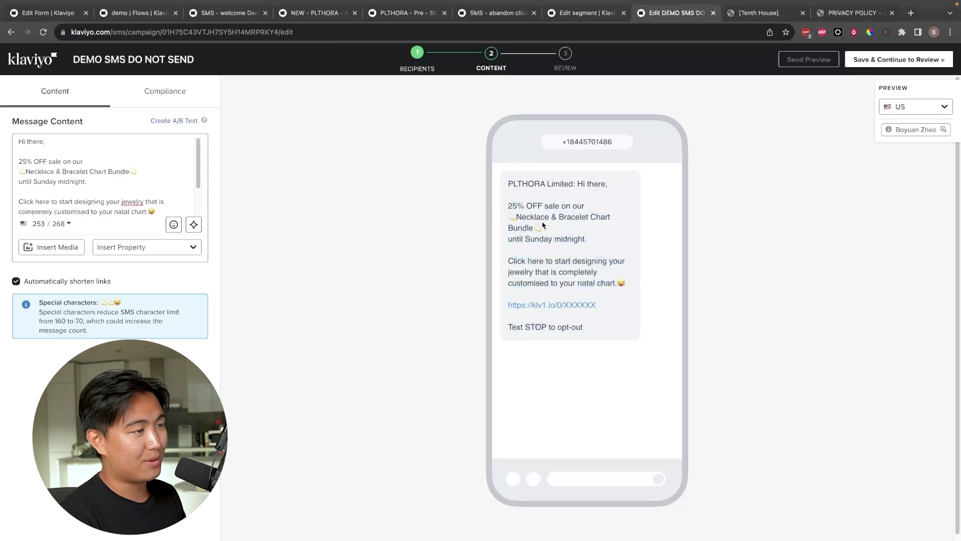
{"action": "left_click_drag", "start_coordinate": [513, 206], "coordinate": [625, 250]}
{"action": "left_click", "coordinate": [556, 236]}
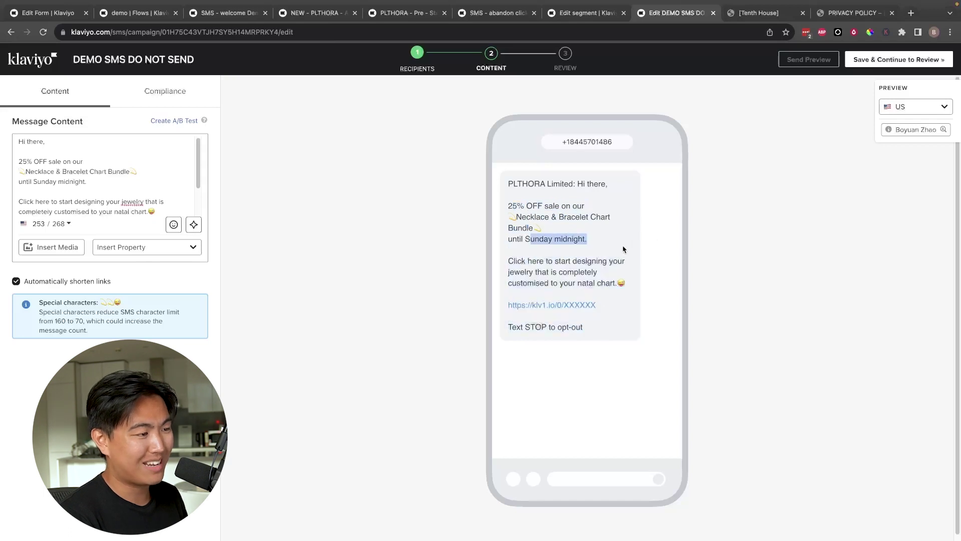
{"action": "left_click", "coordinate": [611, 259]}
{"action": "left_click_drag", "start_coordinate": [519, 261], "coordinate": [621, 275]}
{"action": "left_click", "coordinate": [589, 274]}
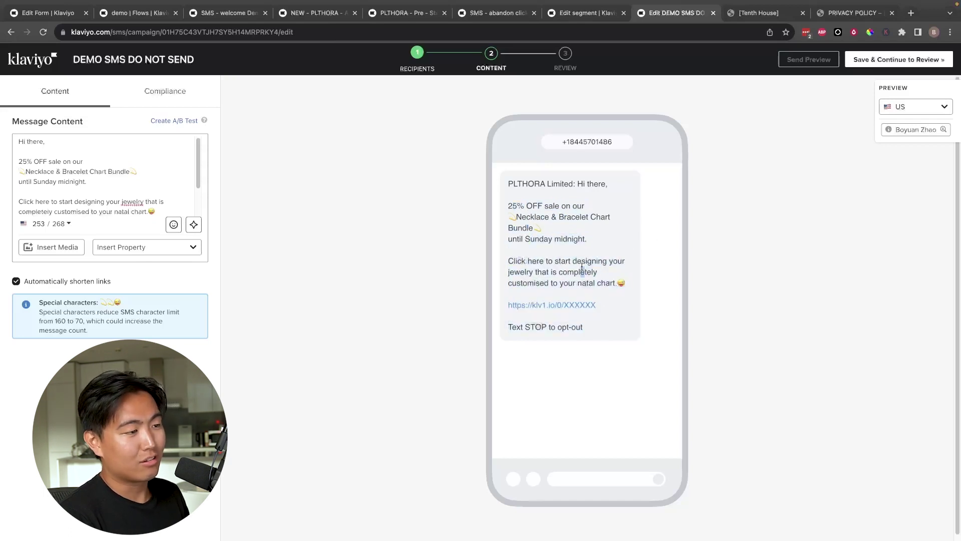
{"action": "left_click_drag", "start_coordinate": [509, 194], "coordinate": [580, 239]}
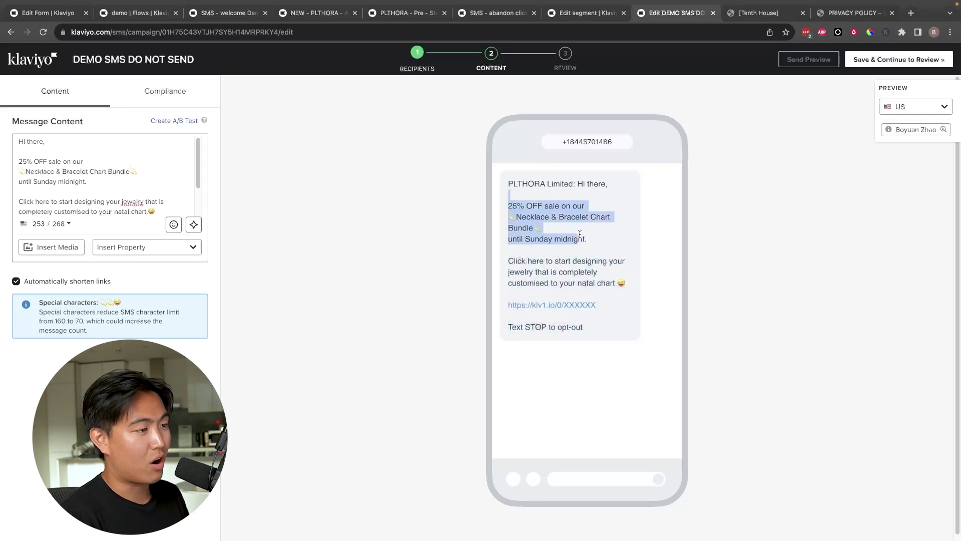
{"action": "left_click_drag", "start_coordinate": [507, 306], "coordinate": [620, 315]}
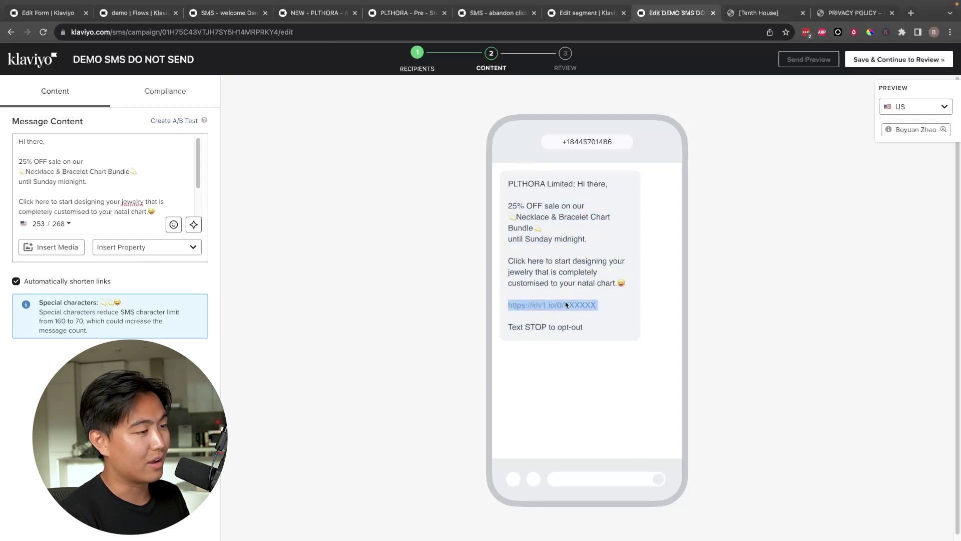
{"action": "scroll", "coordinate": [133, 204], "scroll_direction": "down", "scroll_amount": 3}
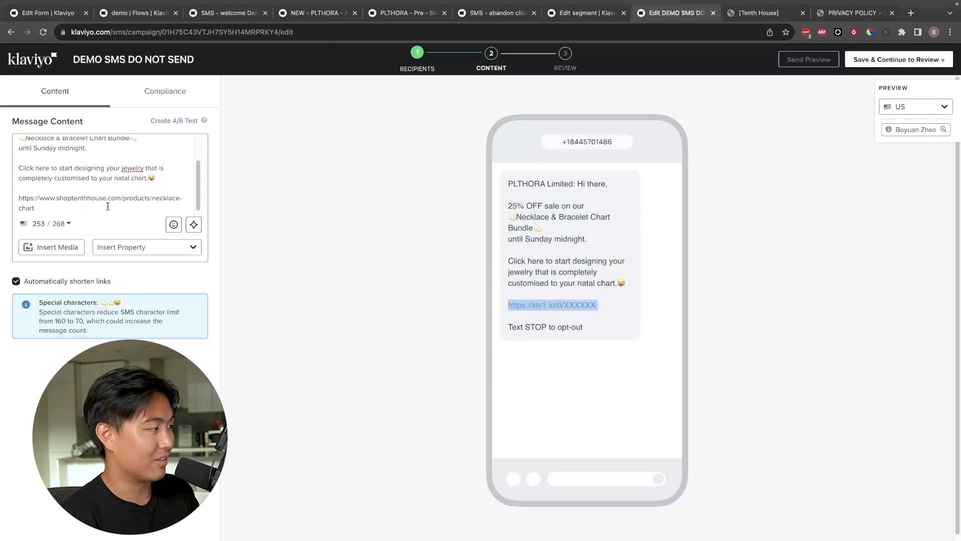
{"action": "left_click_drag", "start_coordinate": [75, 209], "coordinate": [44, 192]}
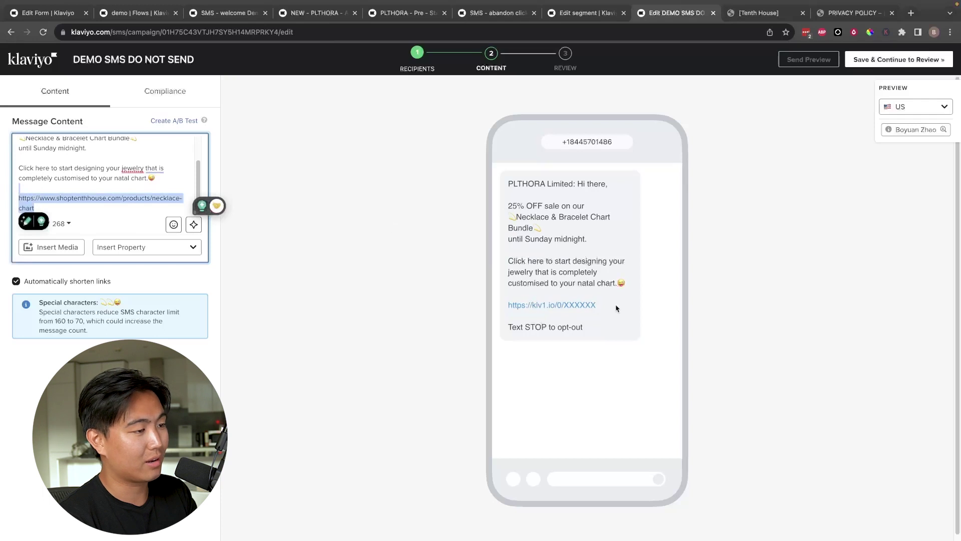
Preview the message for Canada and the US, then save and continue to Review.
{"action": "left_click", "coordinate": [915, 107]}
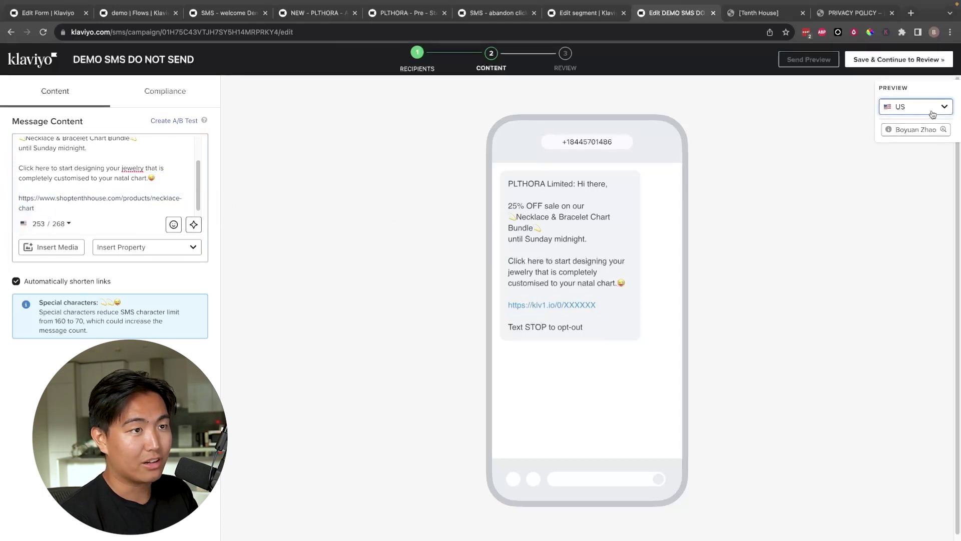
{"action": "left_click", "coordinate": [904, 154]}
{"action": "left_click", "coordinate": [916, 107]}
{"action": "left_click", "coordinate": [905, 129]}
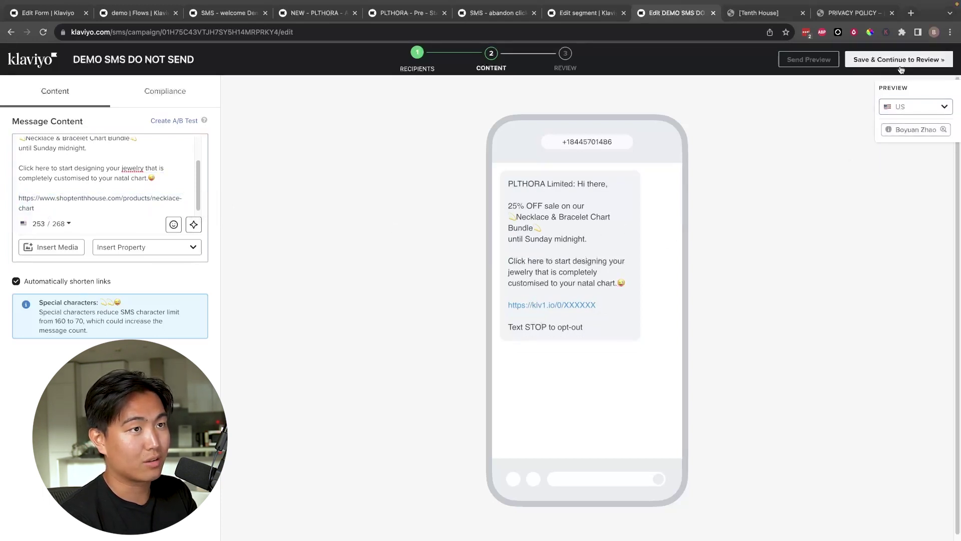
{"action": "left_click", "coordinate": [879, 60]}
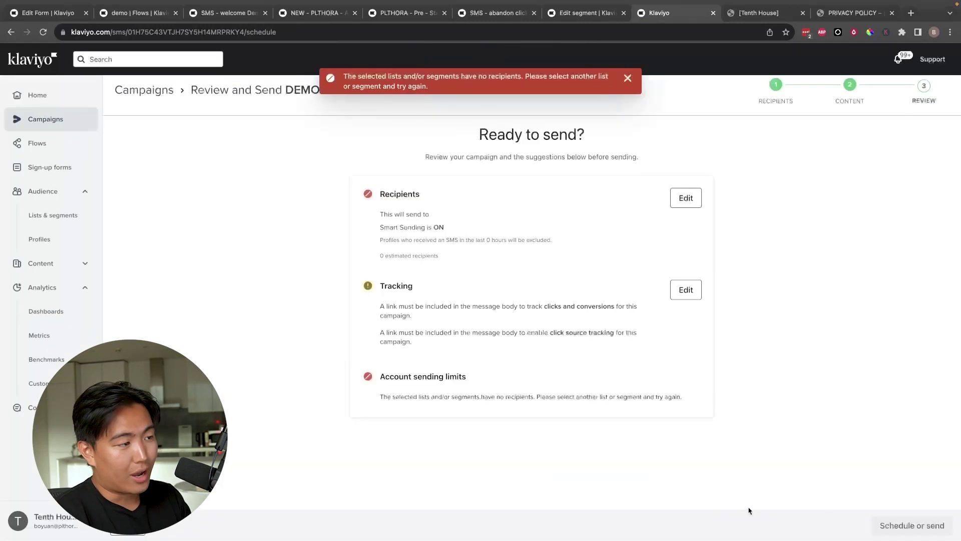
{"action": "left_click_drag", "start_coordinate": [329, 188], "coordinate": [478, 223]}
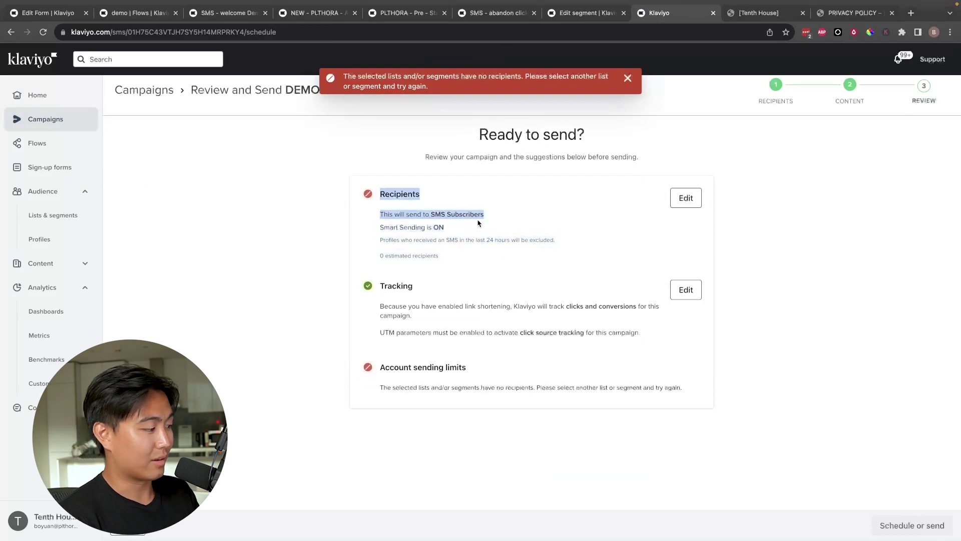
{"action": "left_click_drag", "start_coordinate": [346, 183], "coordinate": [400, 288]}
{"action": "left_click", "coordinate": [354, 186]}
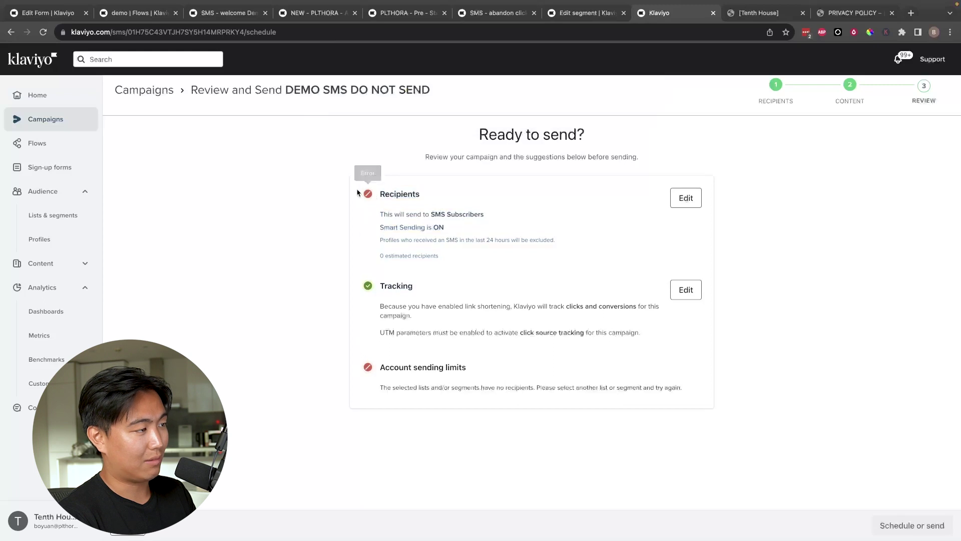